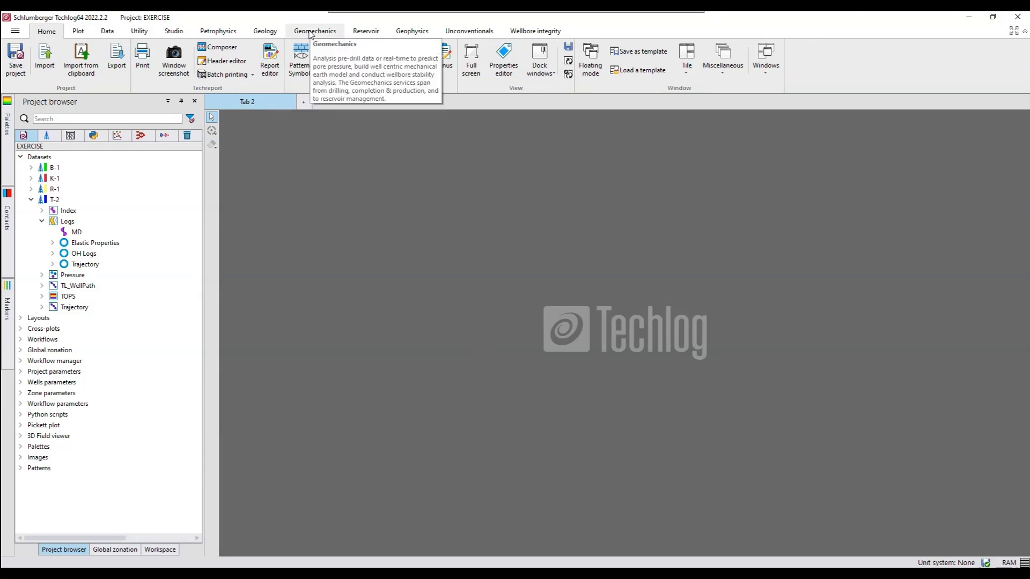
Start the Poro-elastic horizontal strain model method for computing the minimum and maximum horizontal stresses.
left_click(297, 31)
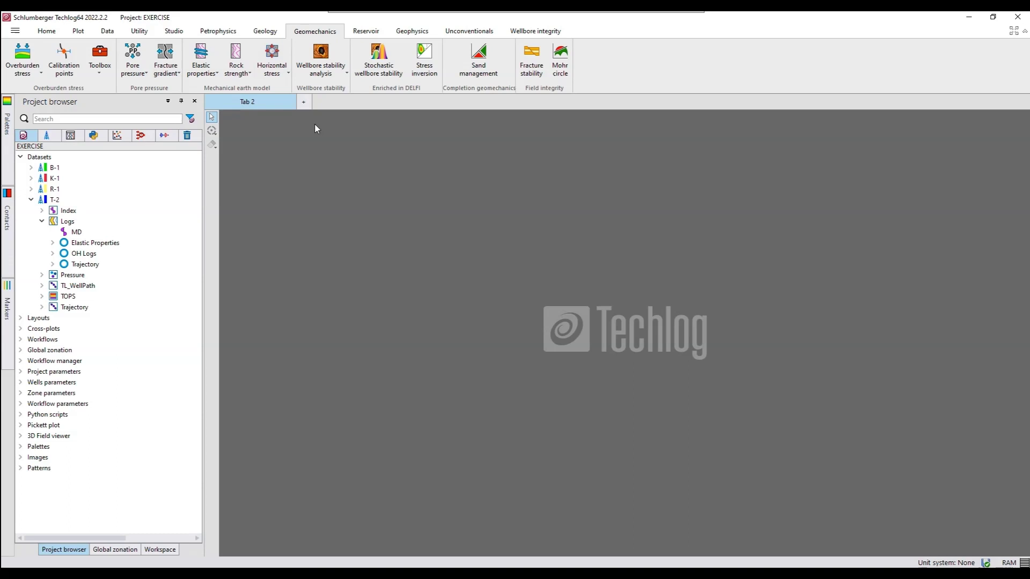
left_click(285, 74)
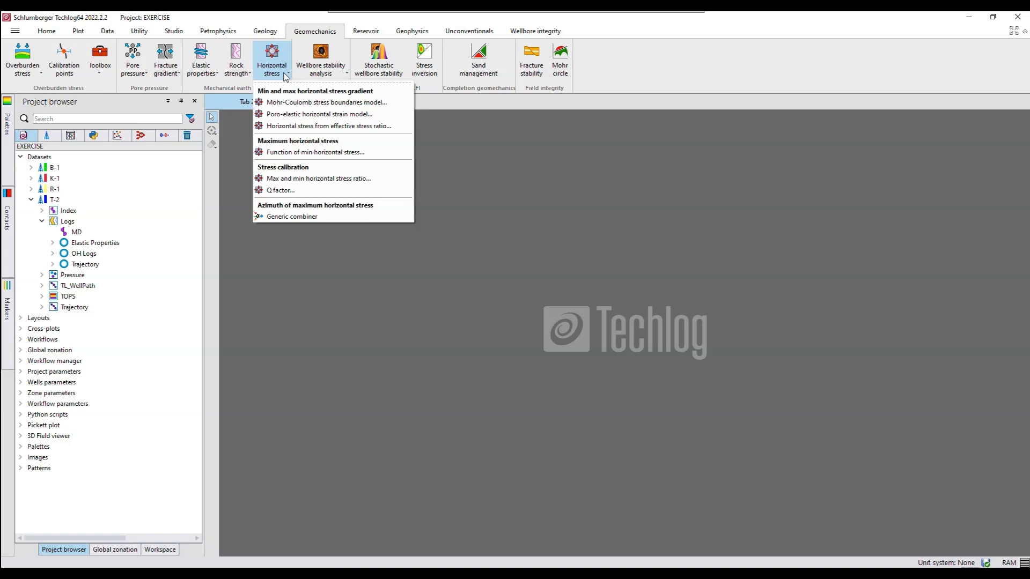
left_click(483, 228)
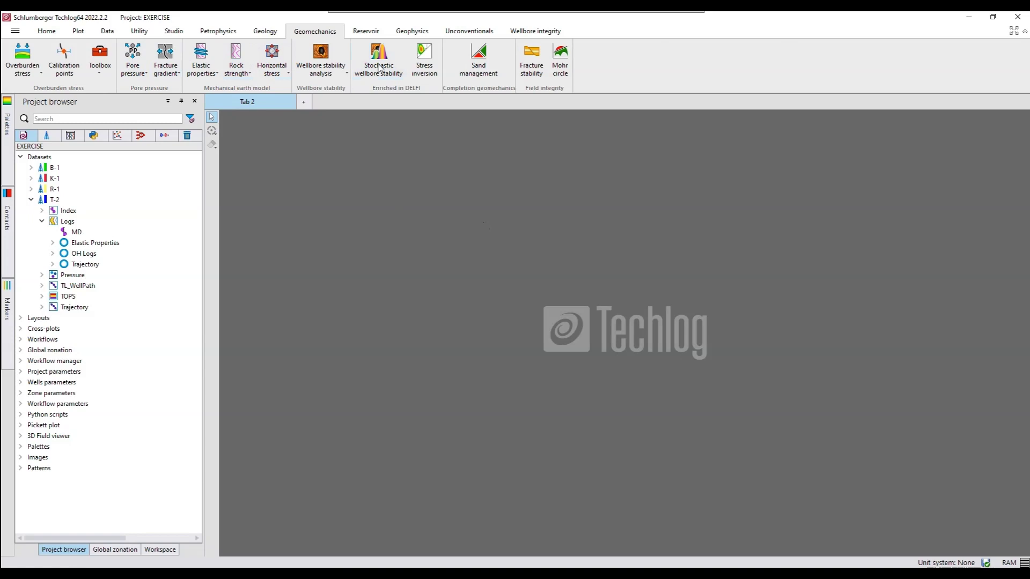
left_click(284, 76)
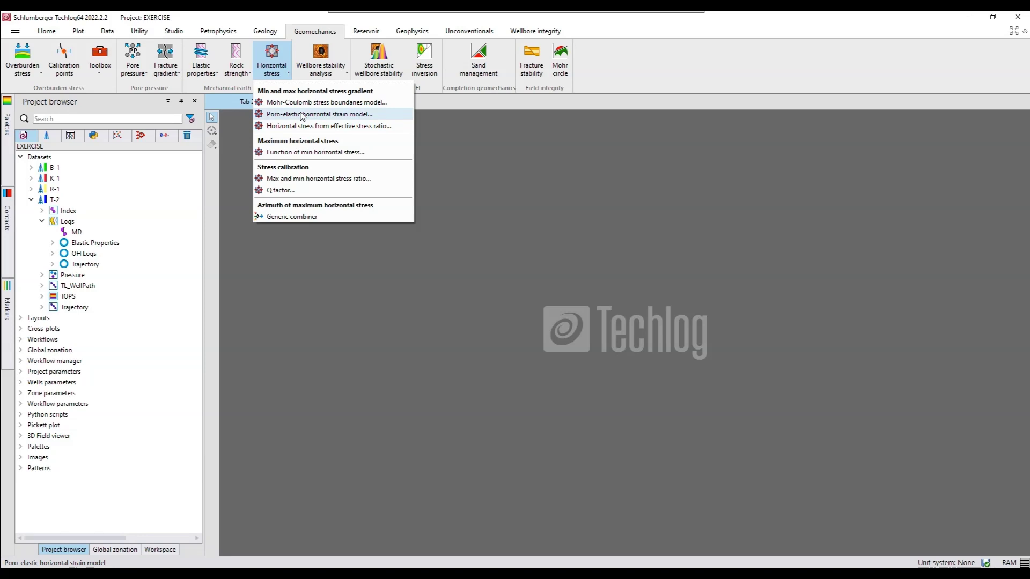
left_click(302, 116)
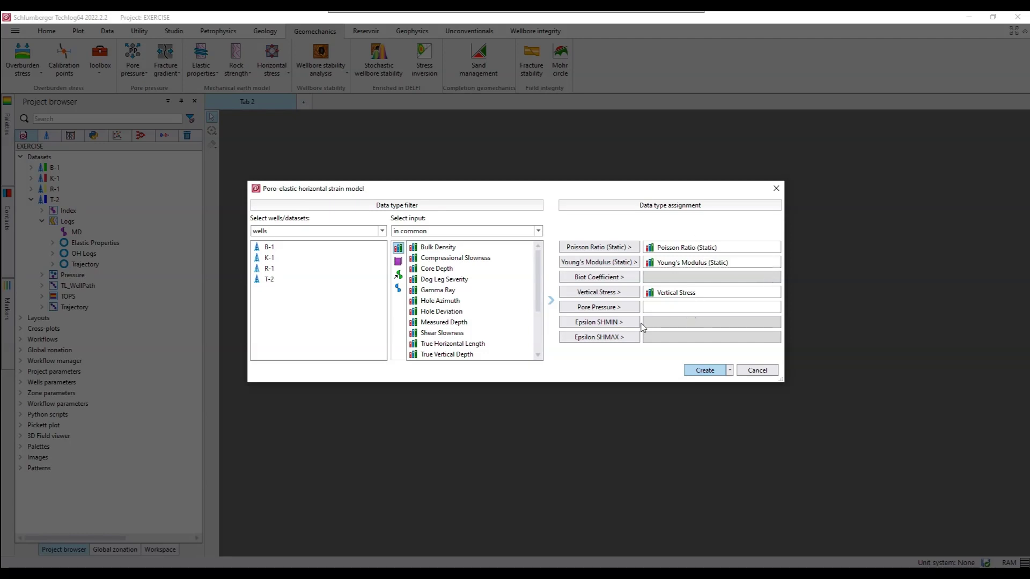
left_click(590, 324)
left_click(605, 342)
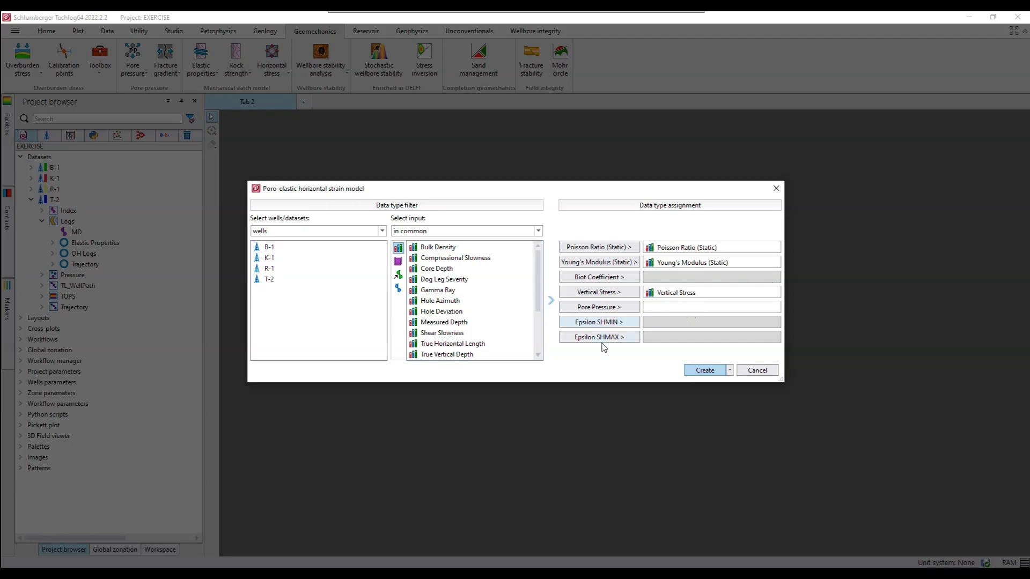
Filter the available data types to well T-2 and assign Biot Coefficient as the model's Biot coefficient input.
left_click(267, 282)
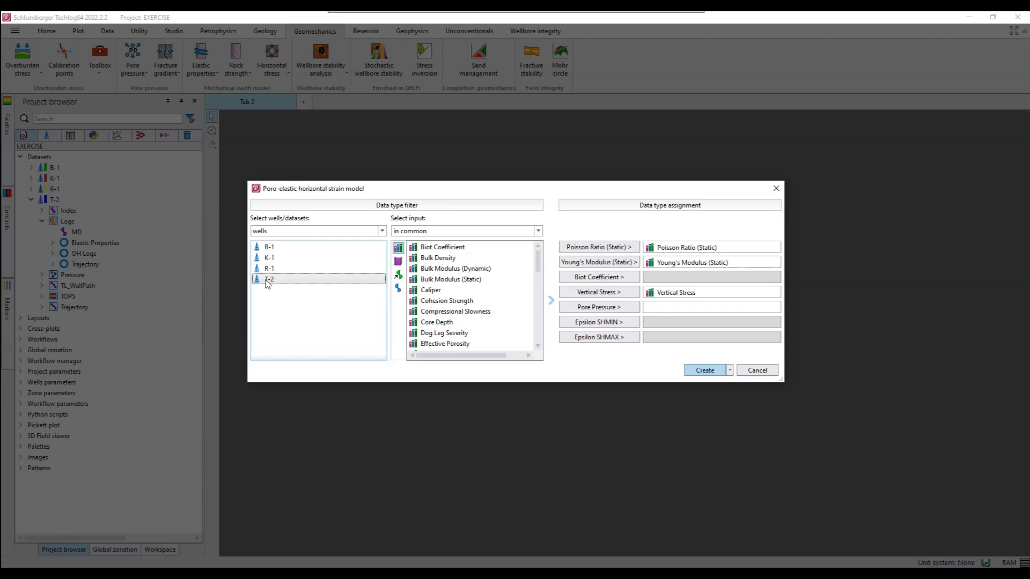
left_click(506, 280)
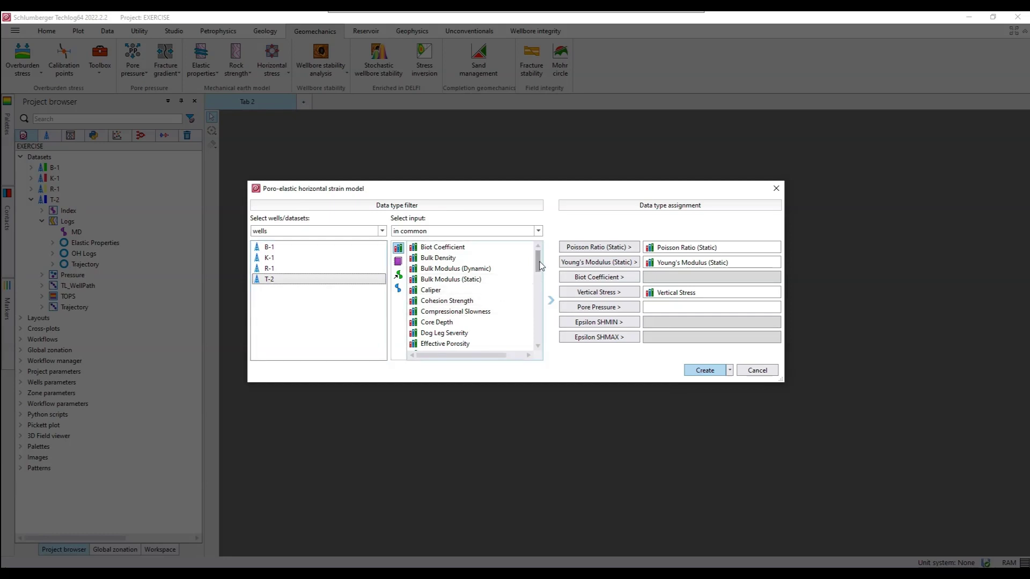
left_click_drag(540, 265, 540, 276)
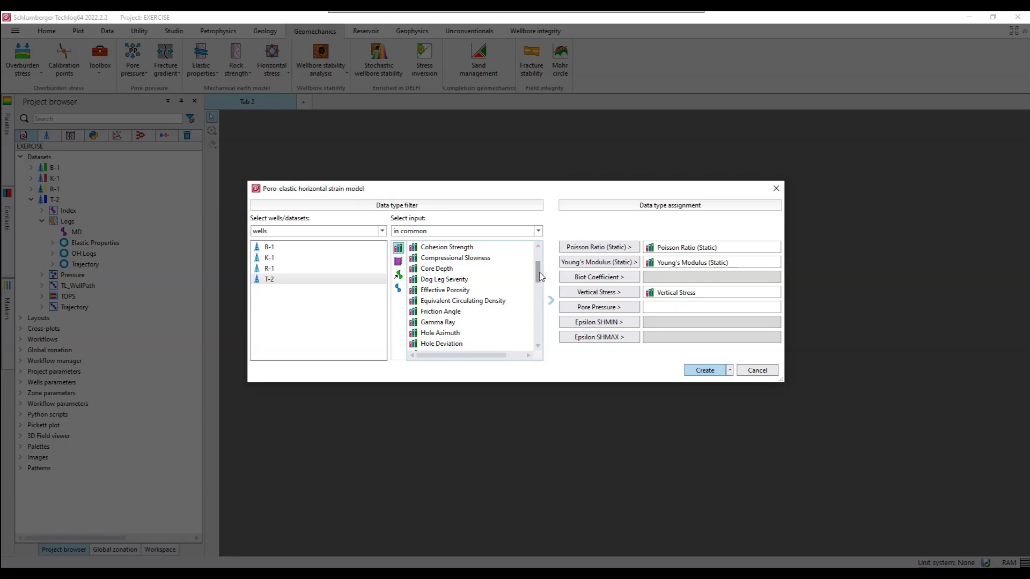
left_click_drag(539, 276, 542, 237)
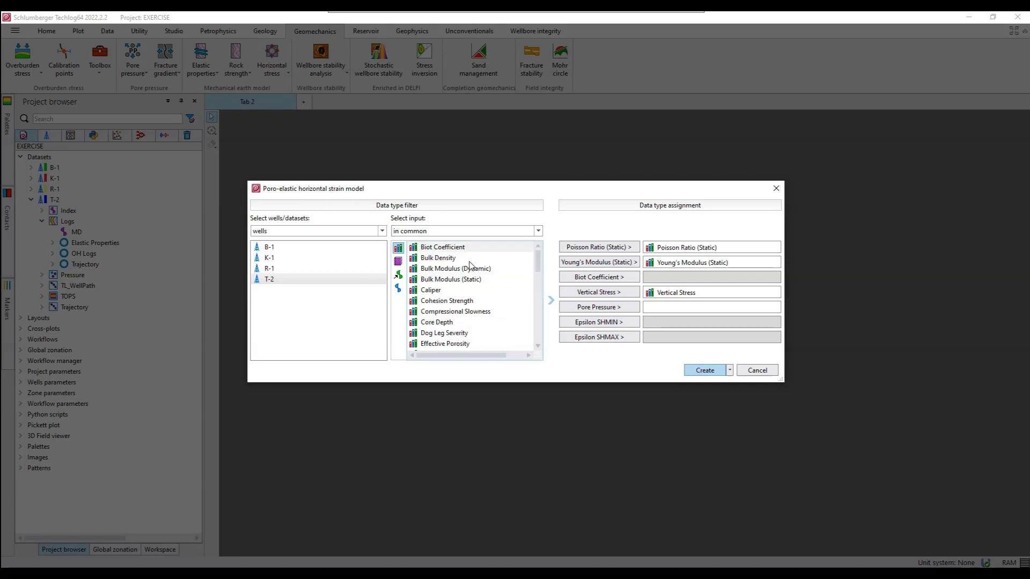
left_click(448, 250)
left_click(593, 283)
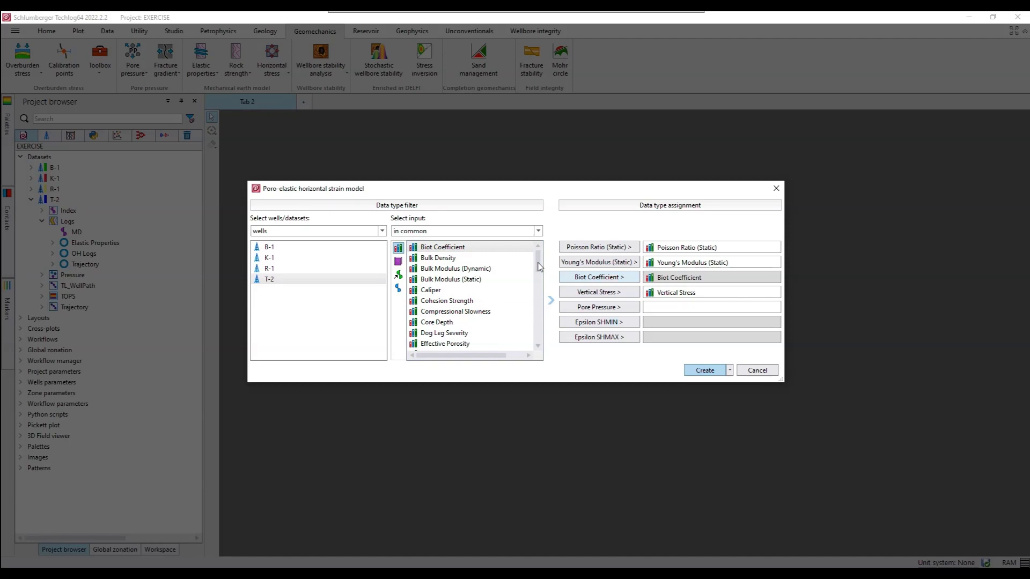
Assign Pore Pressure as the model's pore pressure input and create the workflow.
left_click_drag(539, 267, 540, 290)
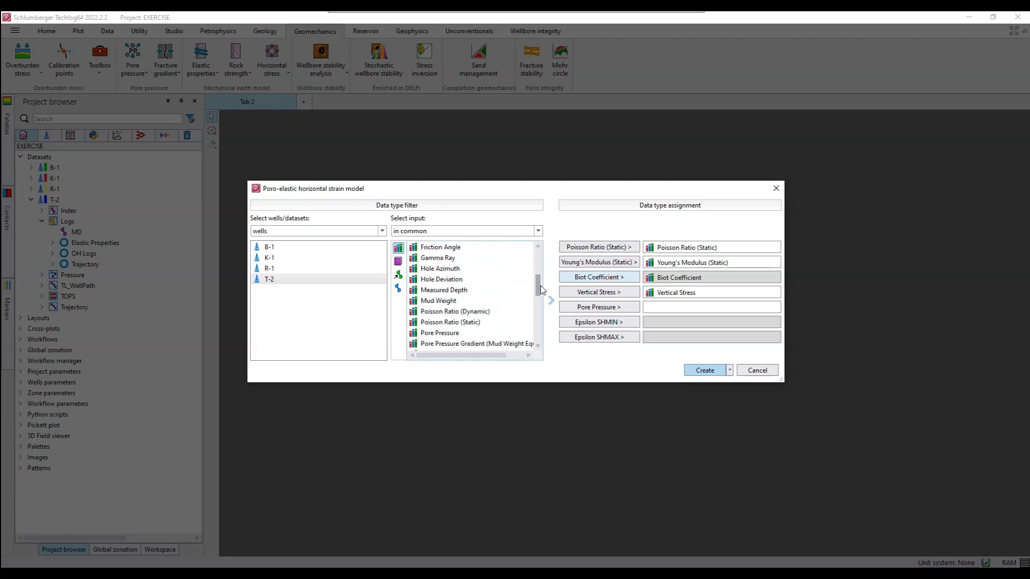
left_click(459, 334)
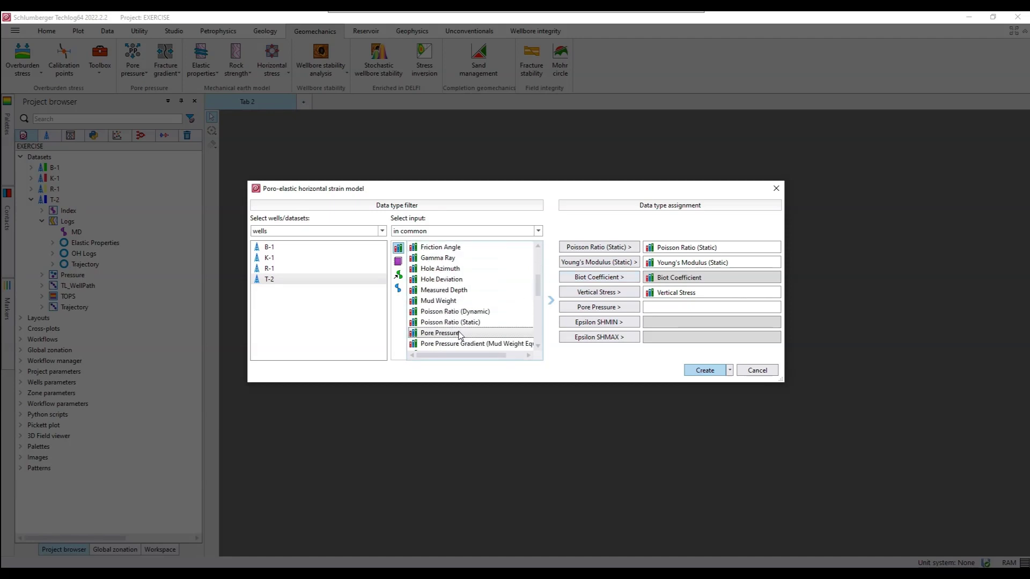
left_click(631, 311)
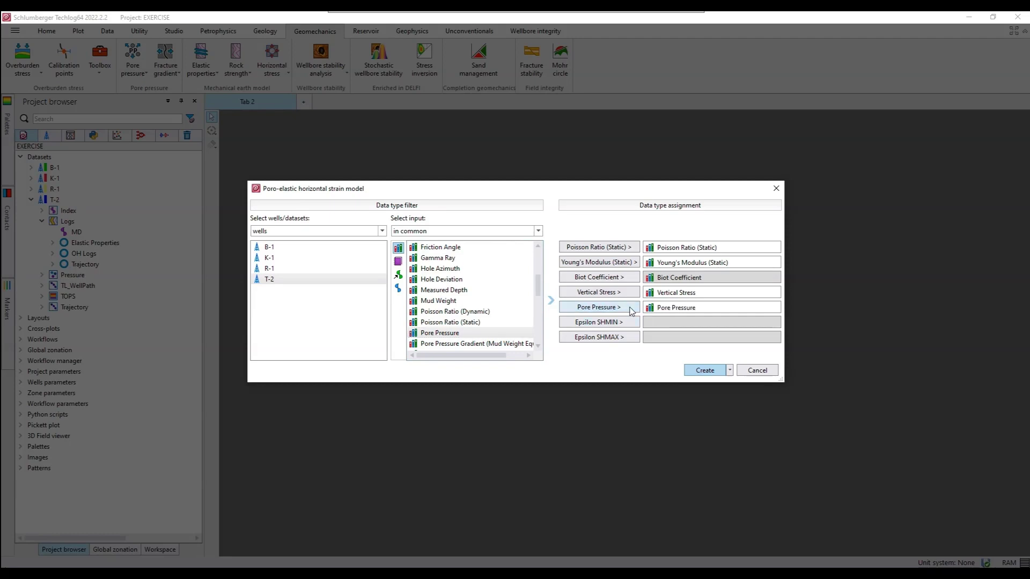
left_click(576, 325)
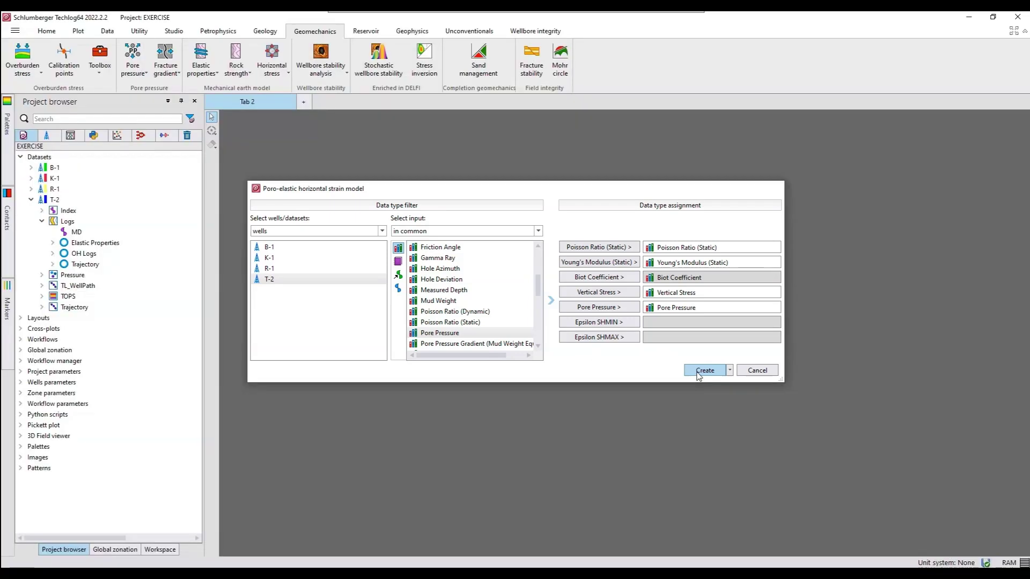
left_click(699, 371)
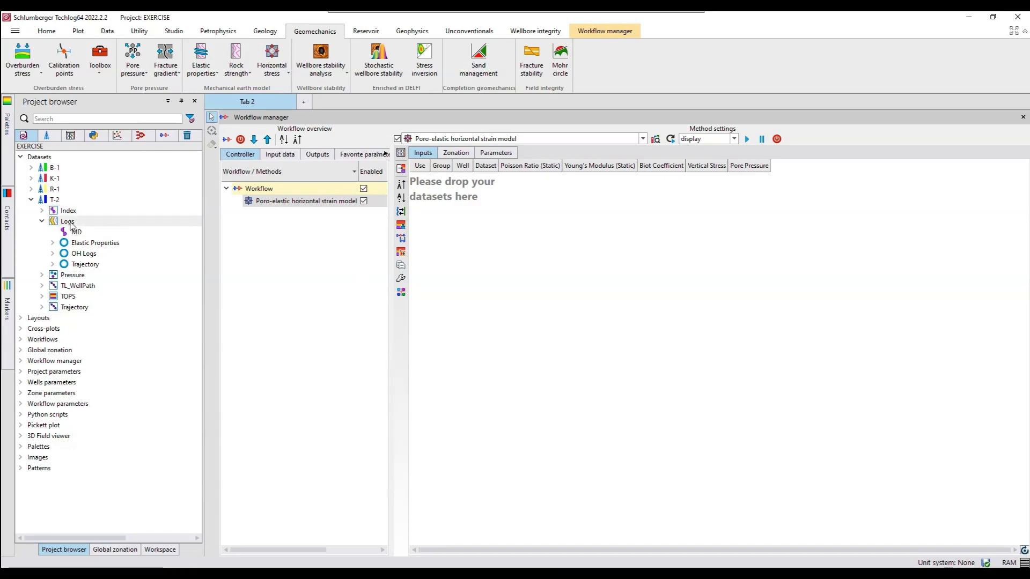
Add well T-2's Logs dataset to the method inputs and set its Vertical Stress variable to SVERTICAL_EXT.
left_click_drag(71, 226, 444, 221)
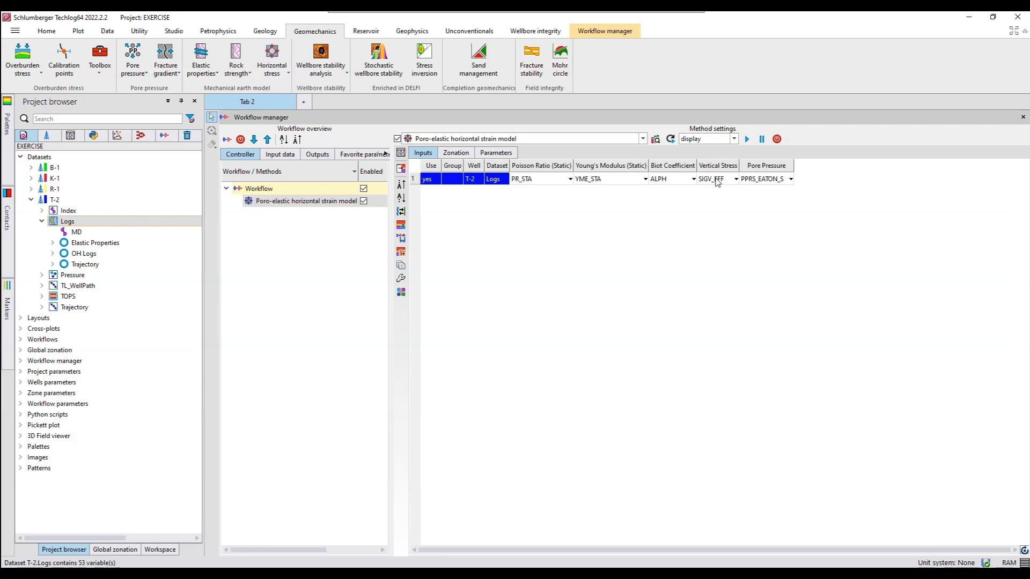
mouse_move(715, 184)
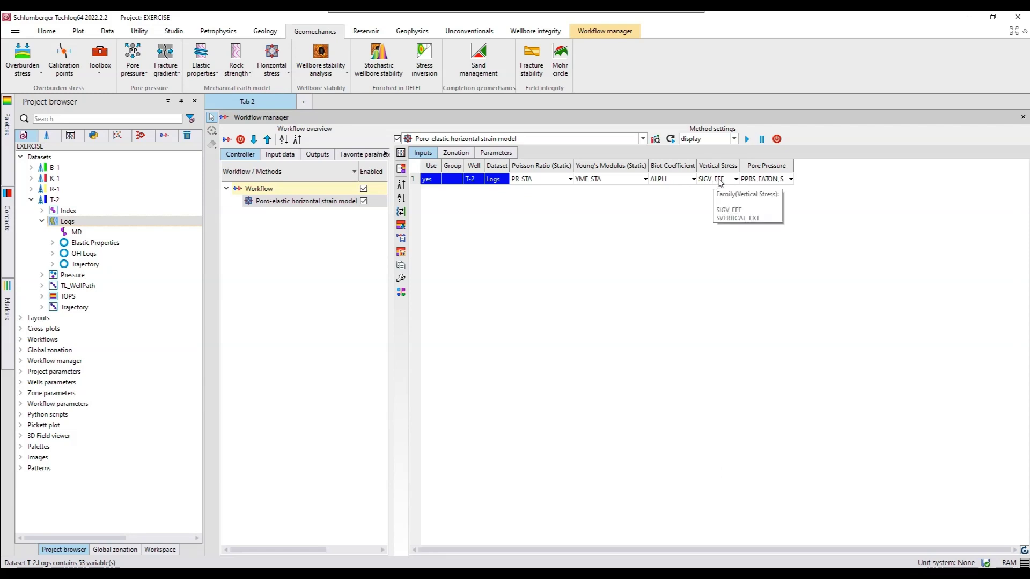
left_click(720, 180)
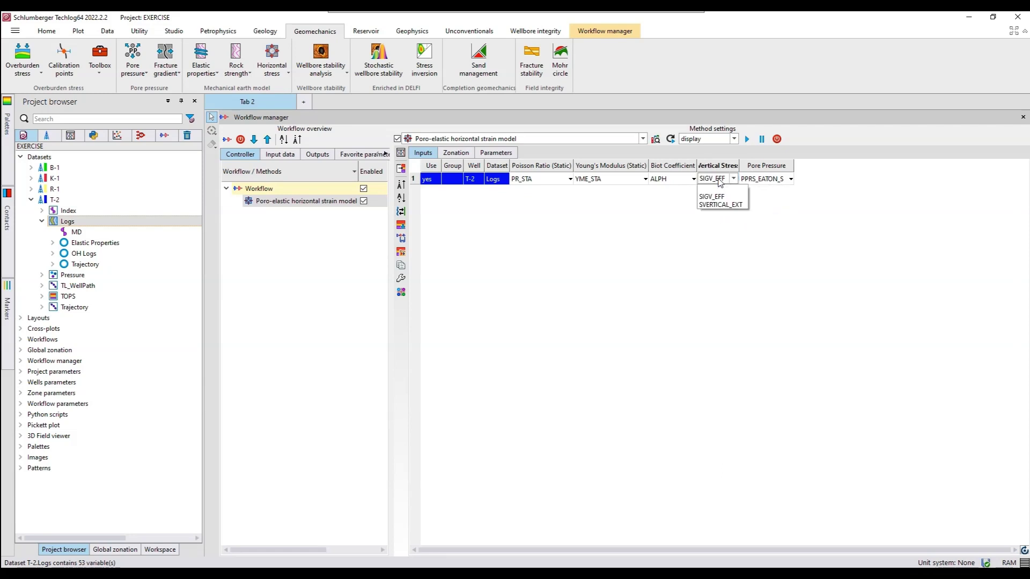
left_click(721, 205)
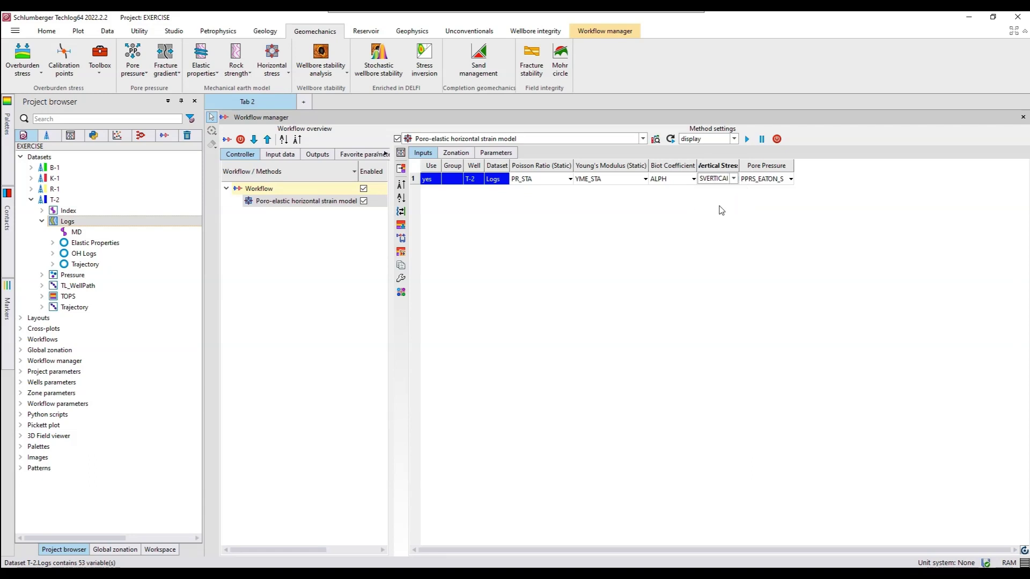
Check the method's zonation, and set Epsilon SHMIN to 0.0004 for zone ALL in the method parameters.
left_click(455, 155)
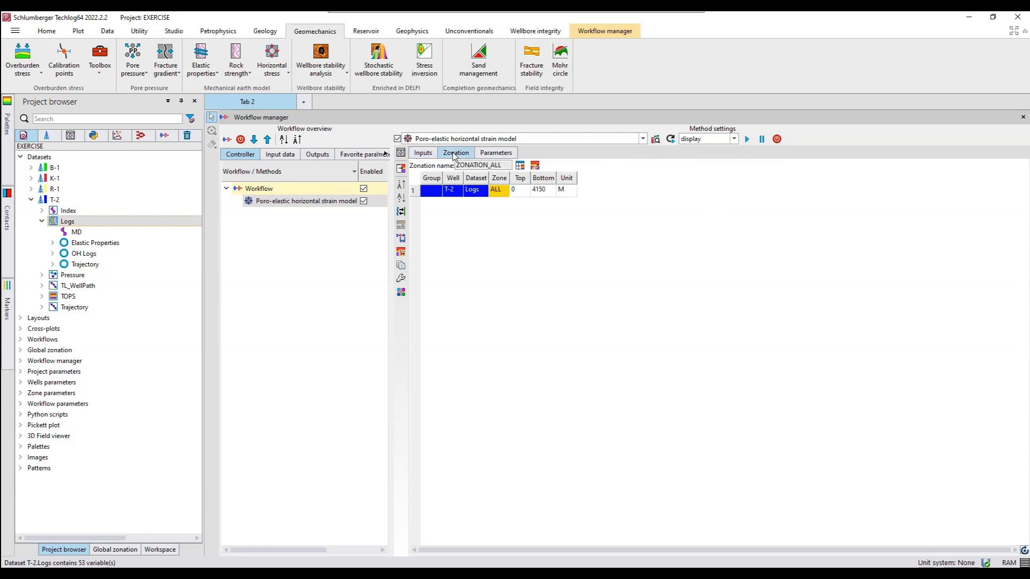
left_click(495, 158)
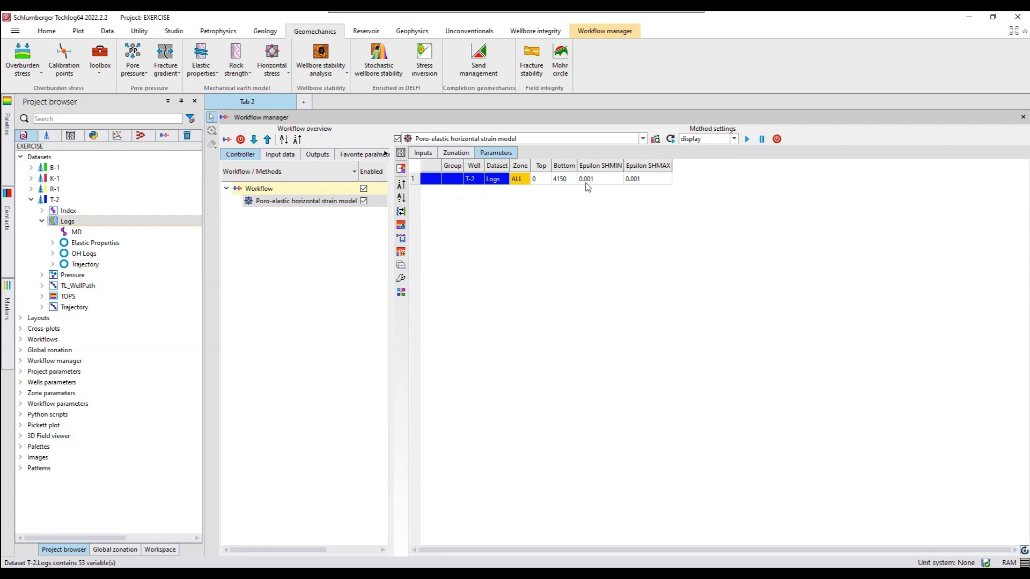
mouse_move(655, 187)
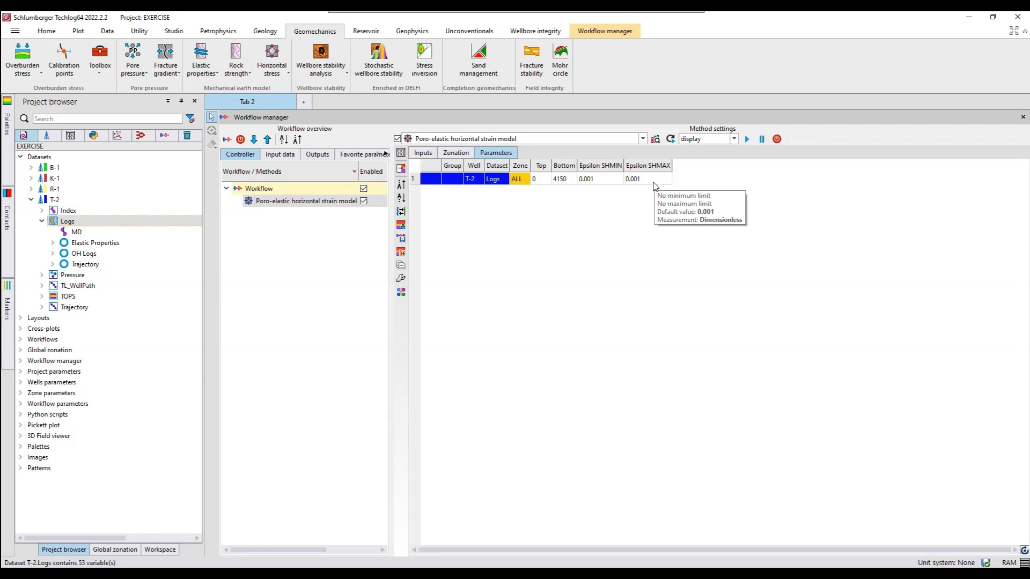
mouse_move(599, 181)
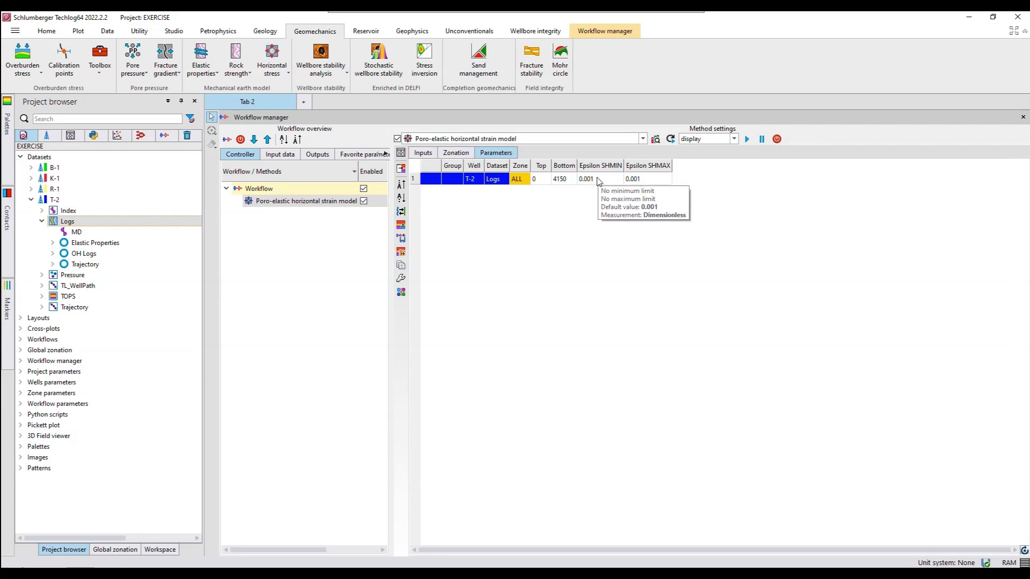
double_click(597, 178)
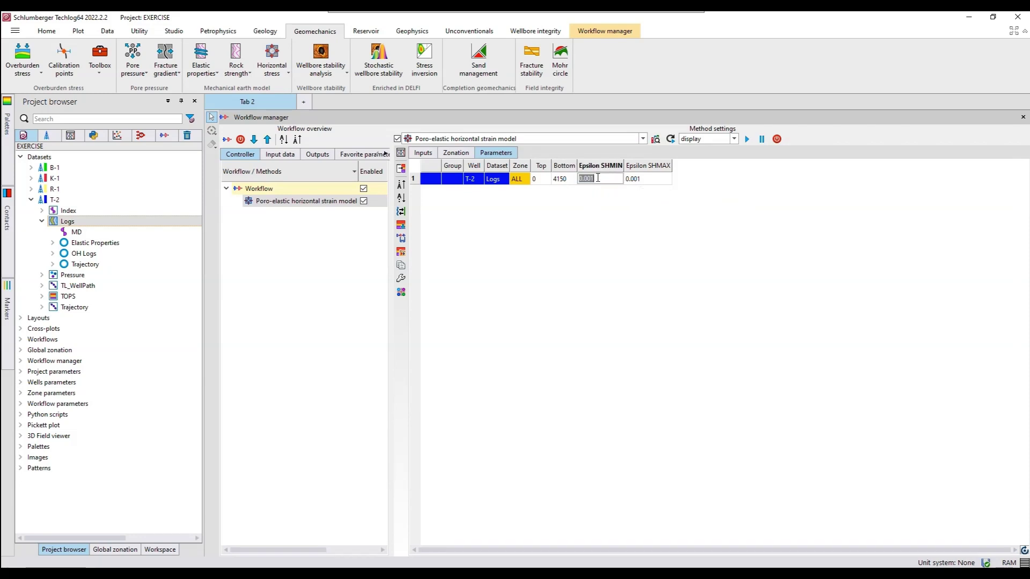
left_click(597, 179)
key("BackSpace")
type("04")
Set Epsilon SHMAX to 0.0005 for zone ALL of the T-2 Logs dataset.
left_click(644, 180)
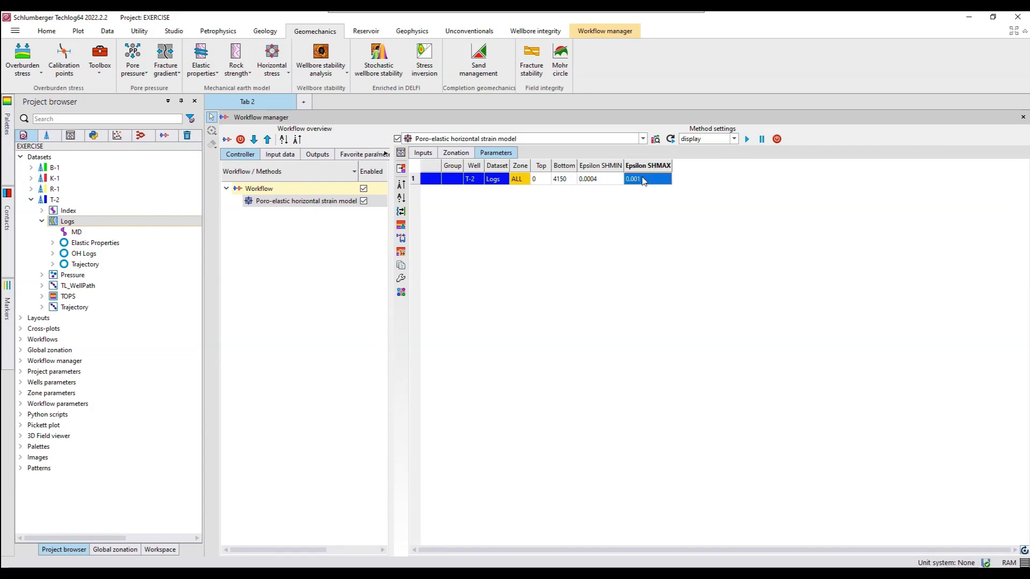
left_click(644, 180)
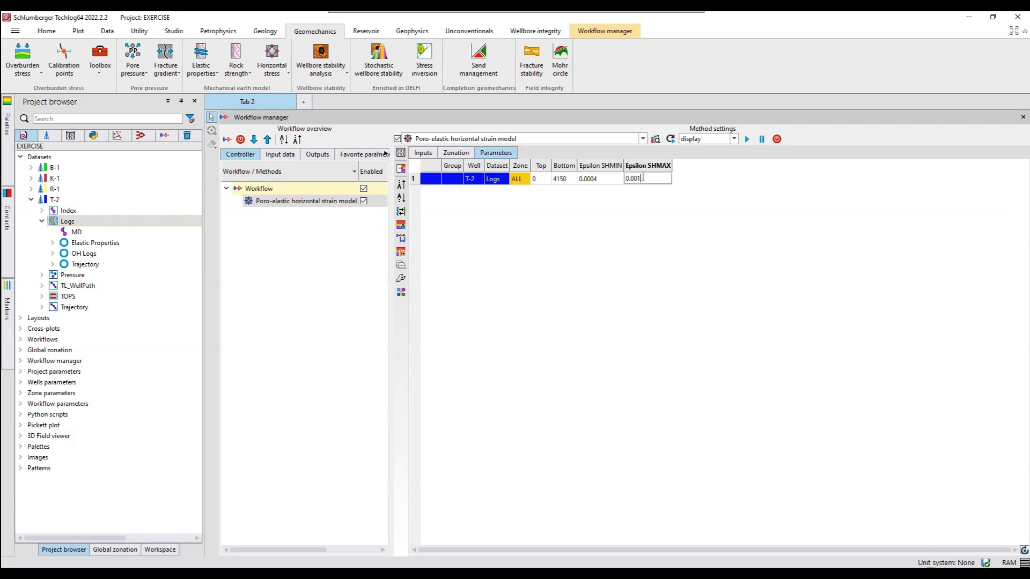
key("BackSpace")
type("05")
key("Return")
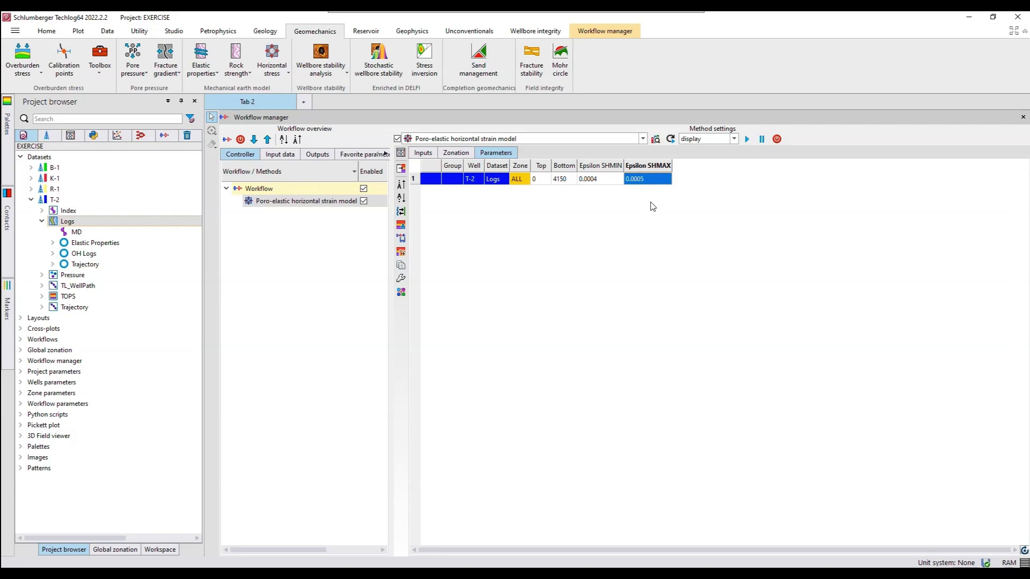
Run the horizontal strain workflow and widen the resulting T-2 log layout to inspect the computed stress curves.
left_click(748, 141)
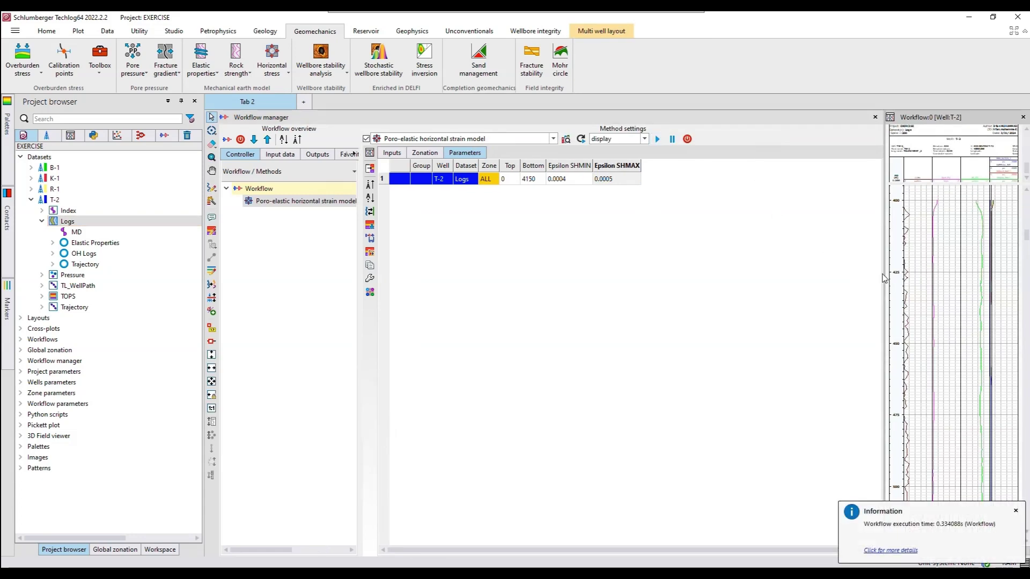
left_click_drag(883, 277, 641, 293)
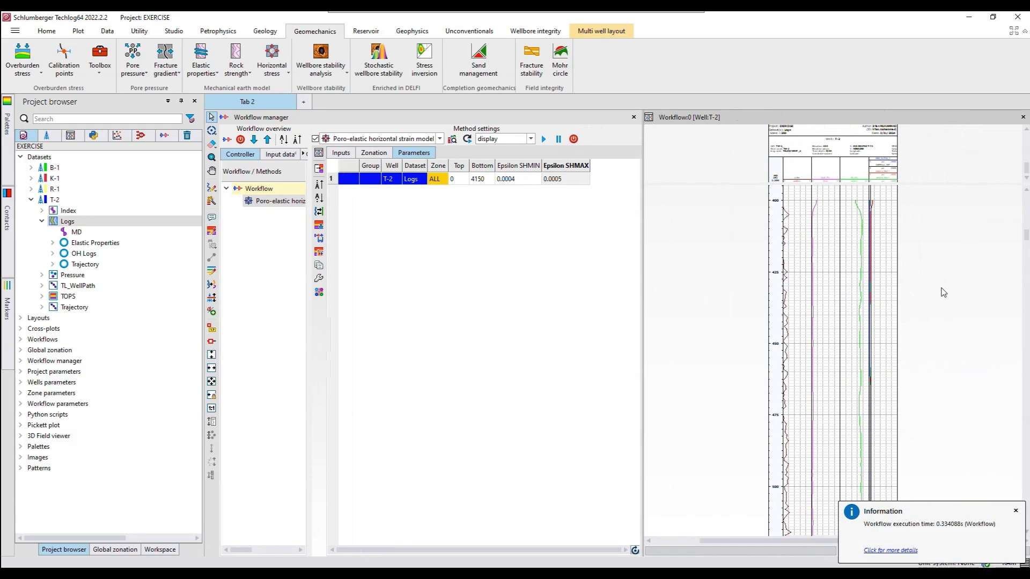
scroll(942, 292, "down", 5)
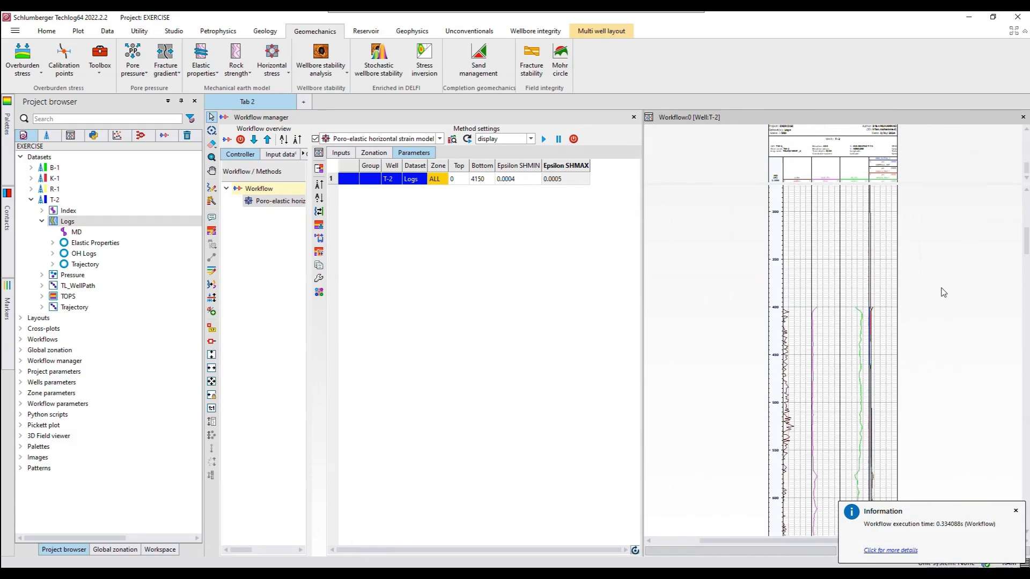
scroll(943, 293, "down", 5)
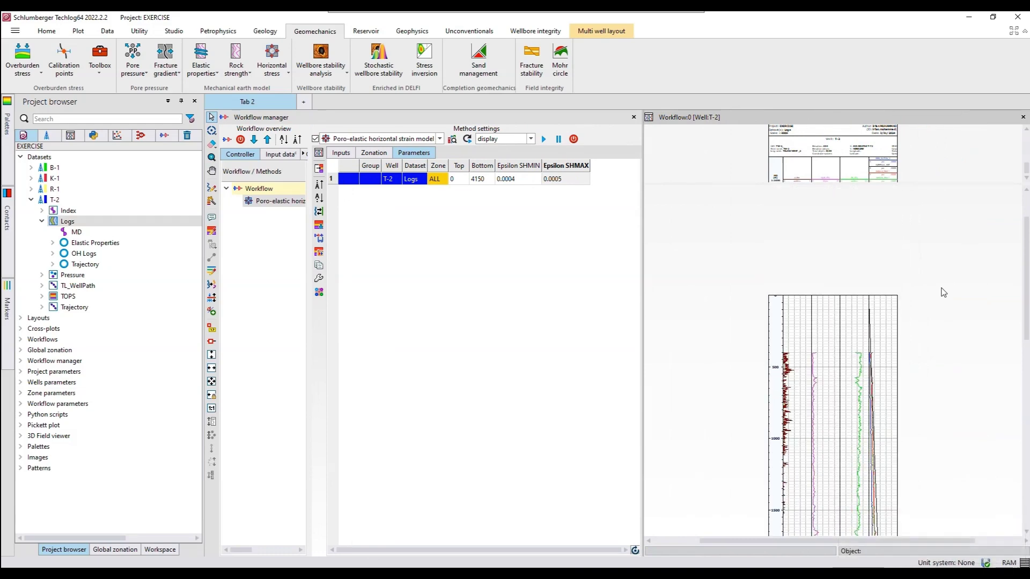
scroll(943, 292, "down", 4)
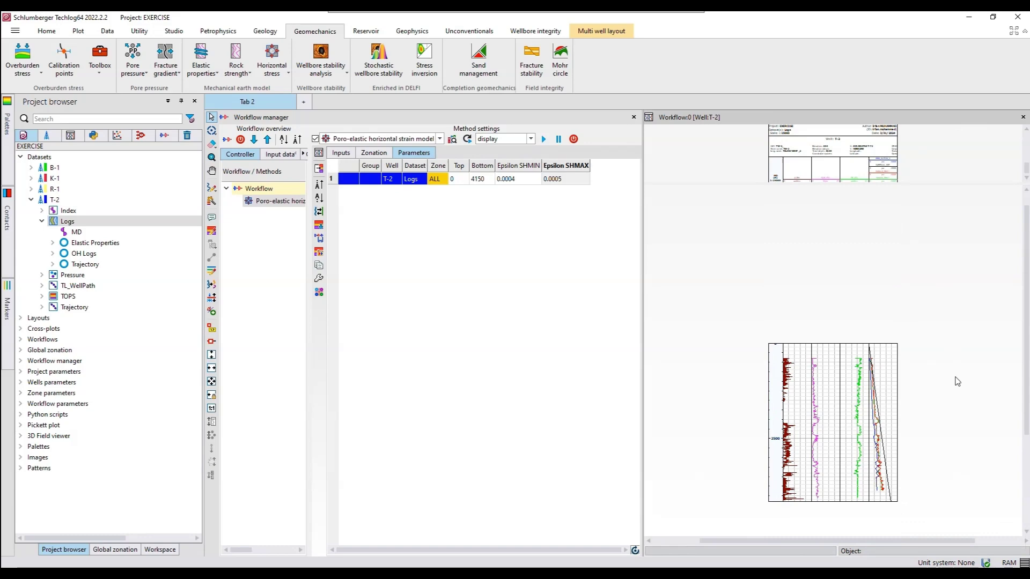
scroll(950, 349, "up", 10)
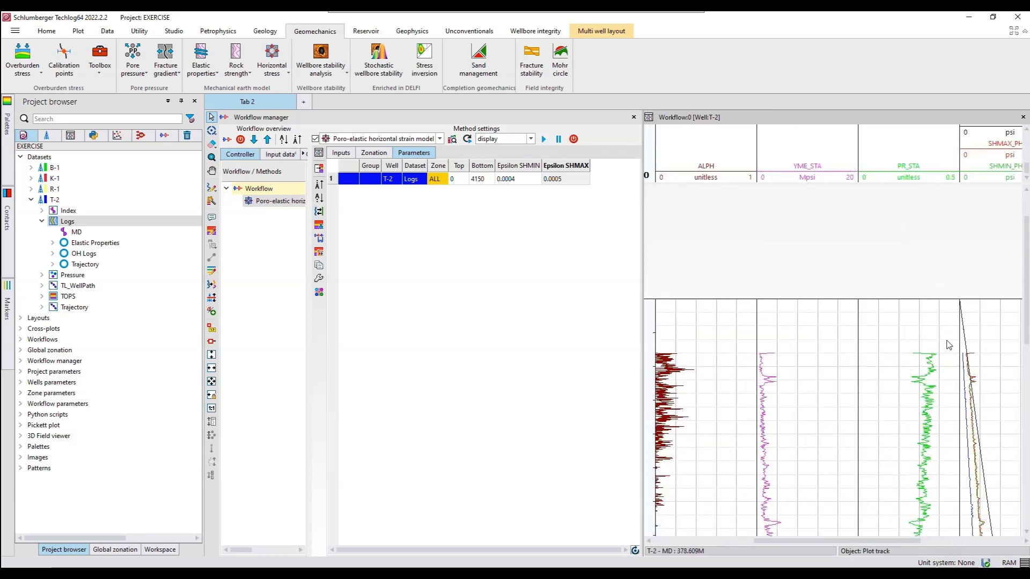
scroll(950, 345, "up", 3)
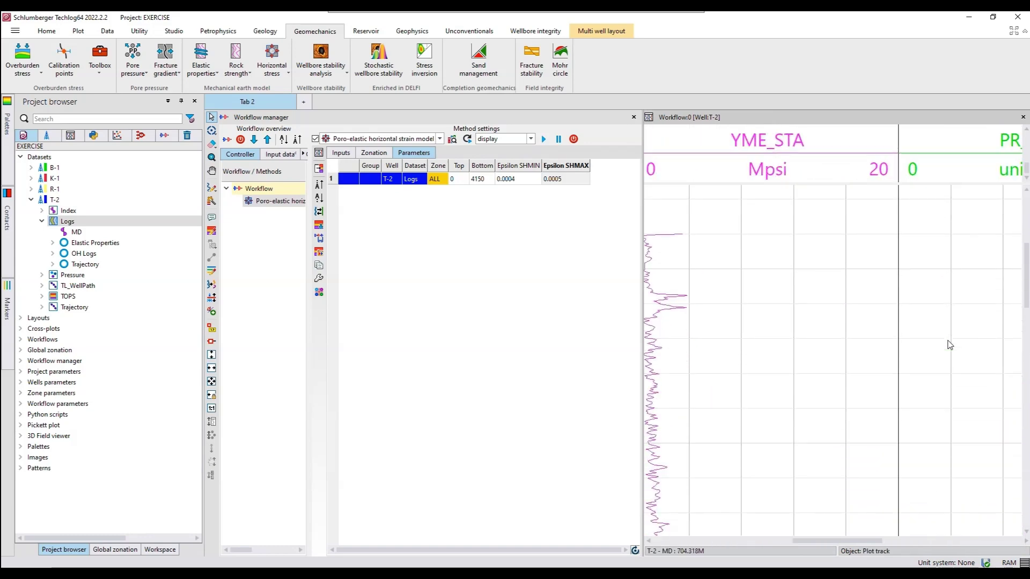
Examine the SHMIN_PHS, SHMAX_PHS and SVERTICAL_EXT curves and their scales along the depth of the T-2 log layout.
scroll(957, 357, "down", 5)
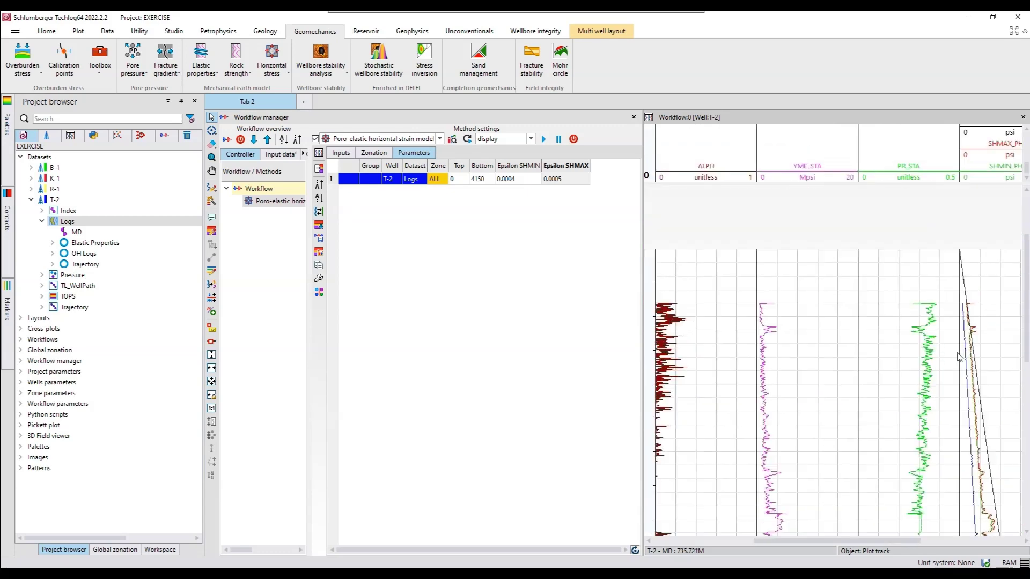
scroll(960, 432, "down", 2)
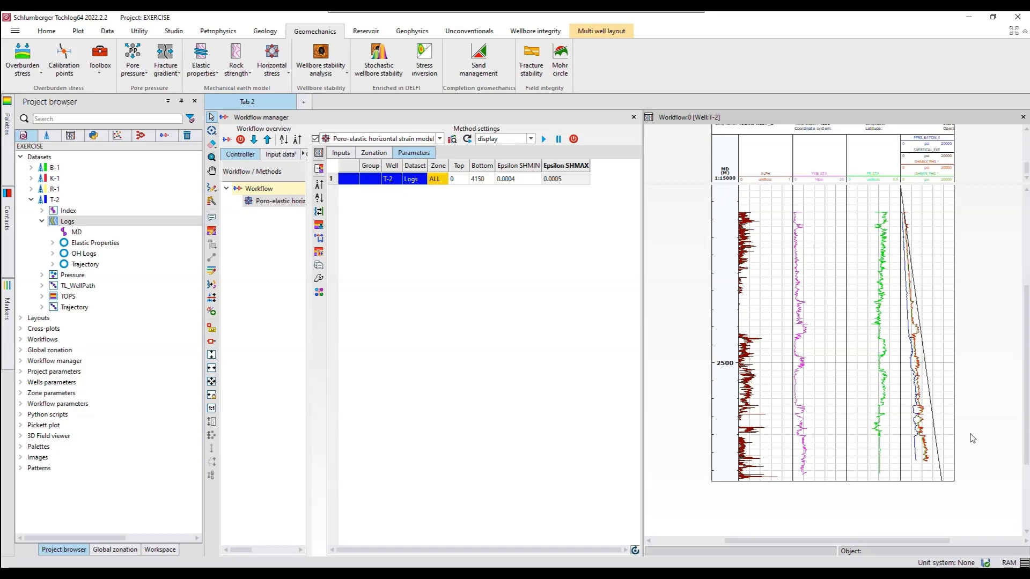
scroll(968, 429, "up", 3)
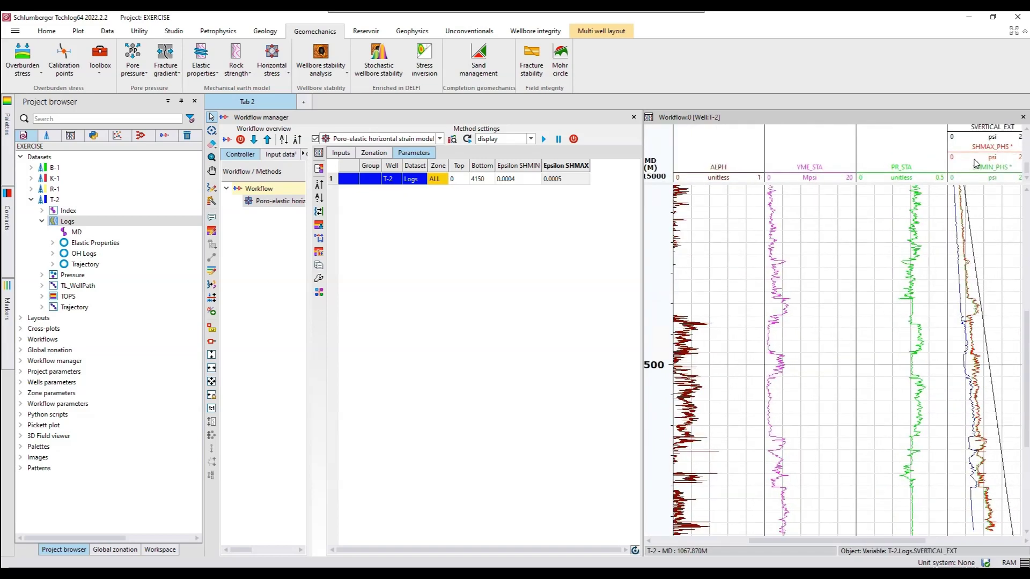
scroll(976, 163, "up", 3)
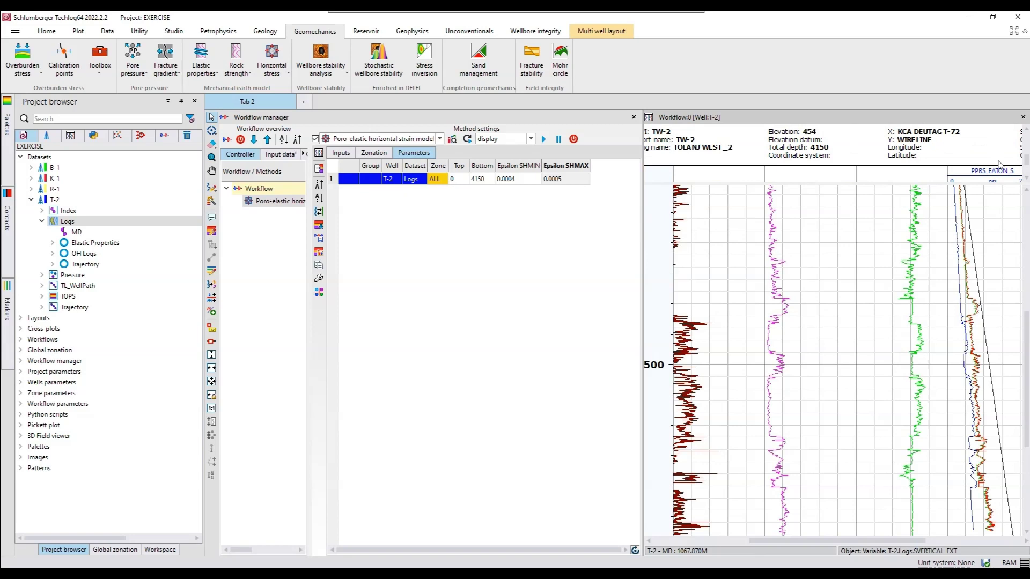
scroll(999, 164, "down", 3)
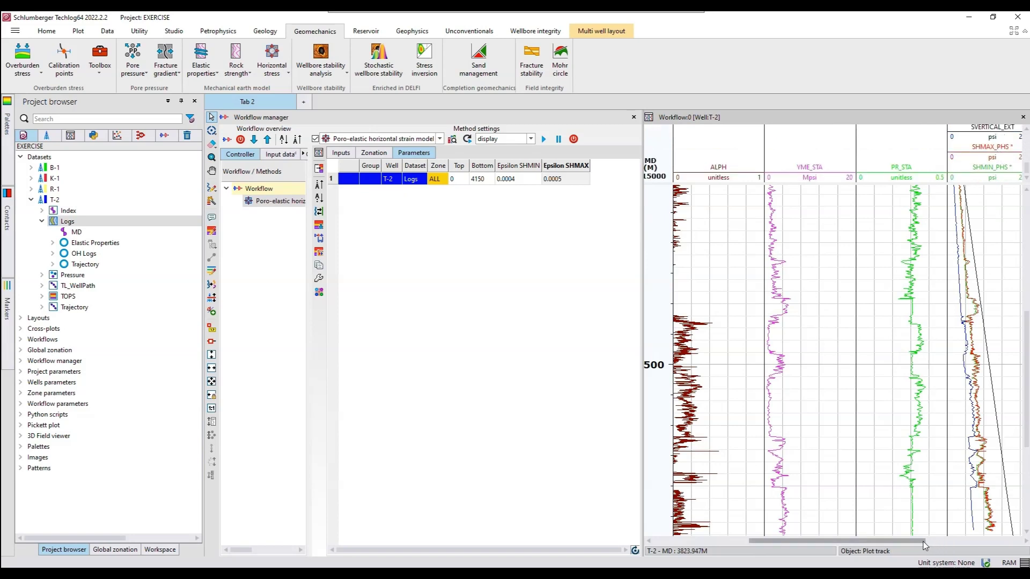
left_click_drag(923, 546, 972, 547)
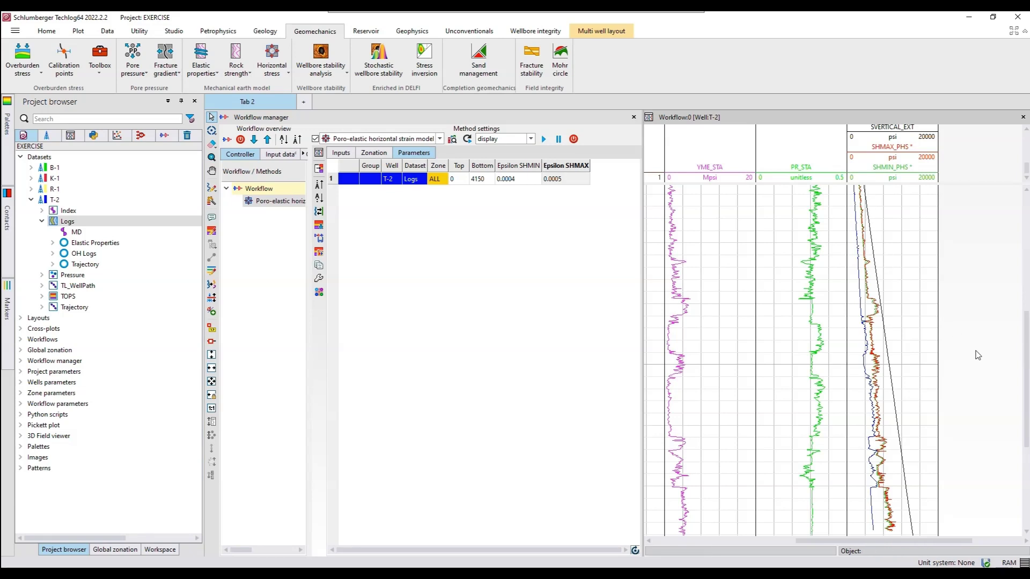
scroll(977, 355, "up", 1)
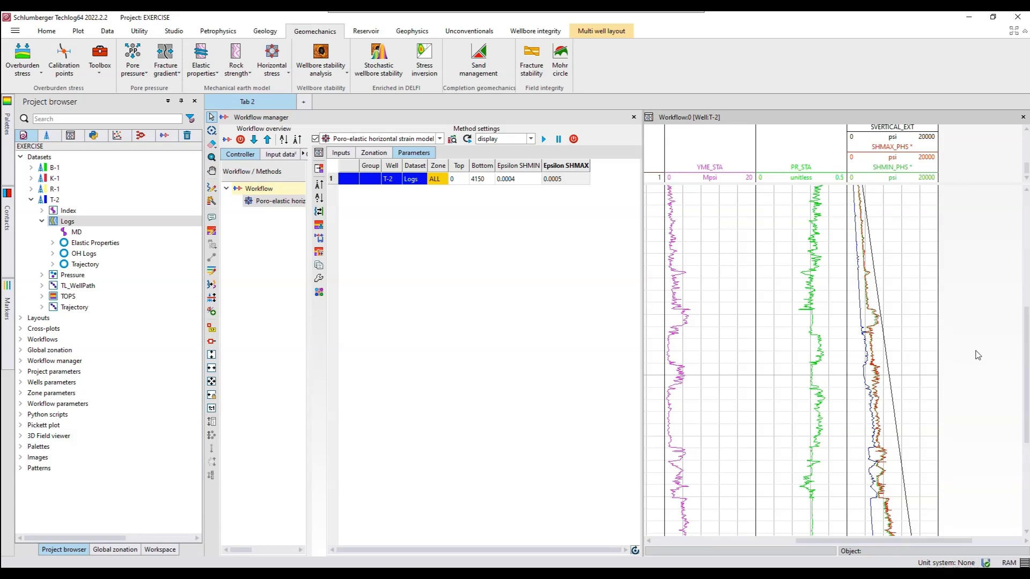
scroll(977, 355, "down", 4)
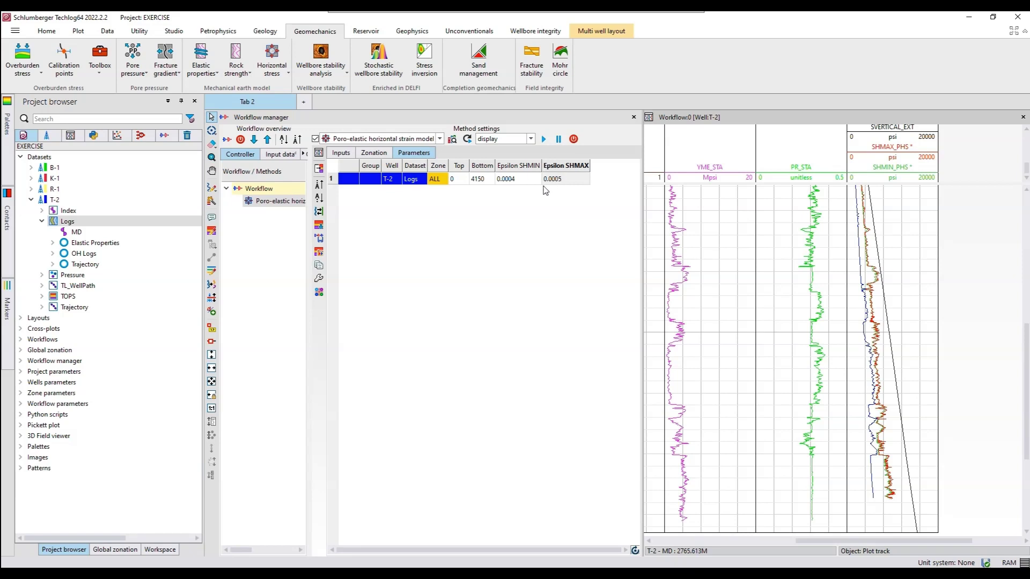
Set Epsilon SHMIN to 0.004 for zone ALL of the T-2 Logs dataset.
double_click(515, 178)
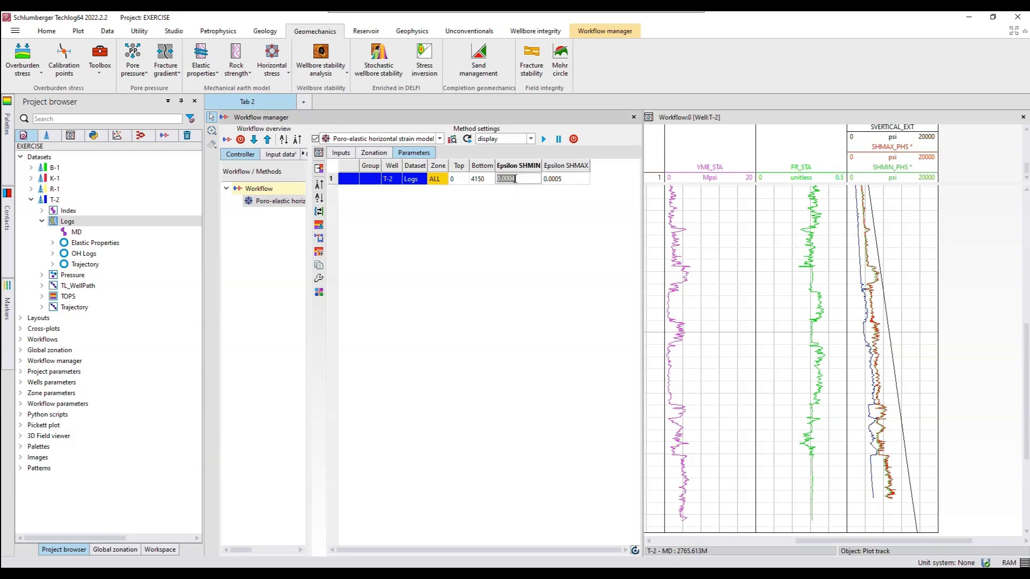
left_click_drag(516, 178, 509, 178)
type("4")
Set Epsilon SHMAX to 0.005 for zone ALL and rerun the workflow to inspect the recomputed horizontal stress curves.
double_click(564, 179)
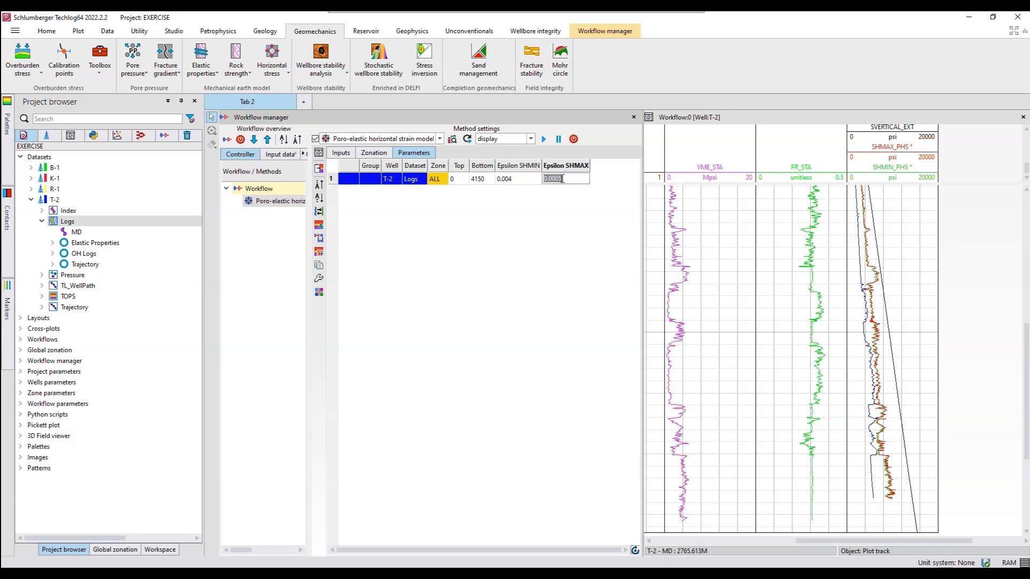
left_click(558, 178)
left_click_drag(558, 178, 556, 178)
type("3")
left_click(544, 139)
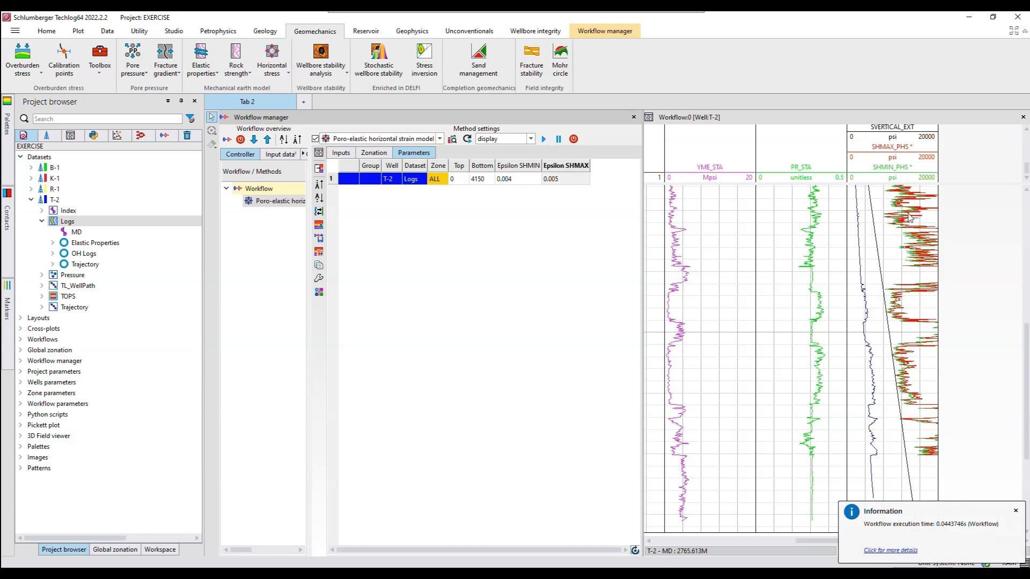
scroll(925, 236, "up", 2)
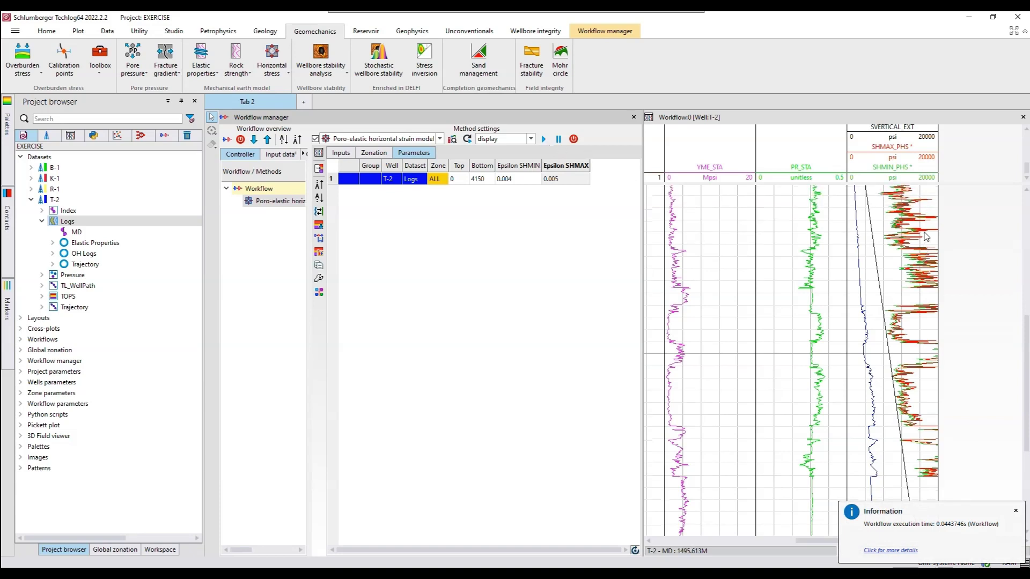
scroll(925, 236, "up", 3)
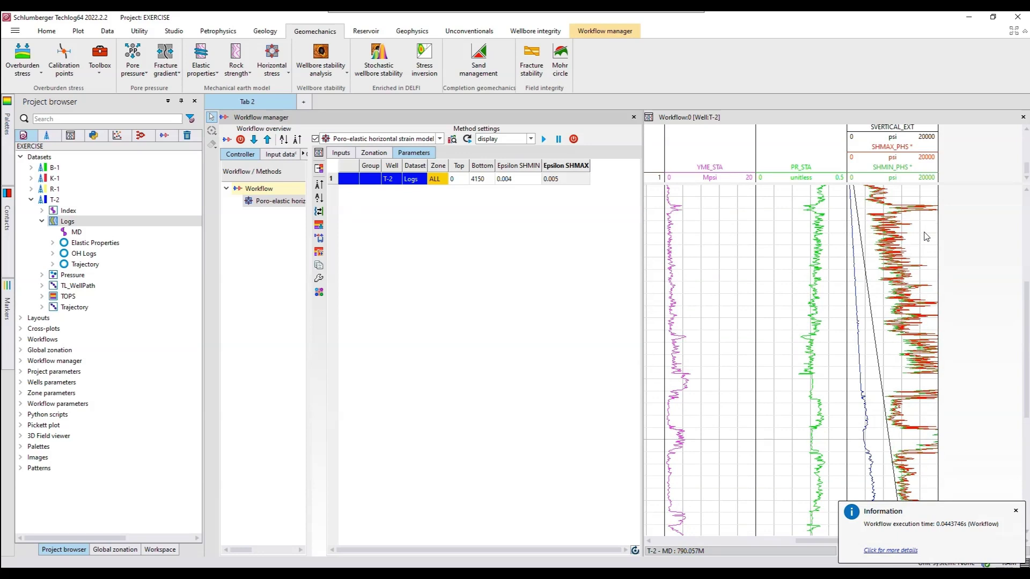
scroll(925, 236, "up", 2)
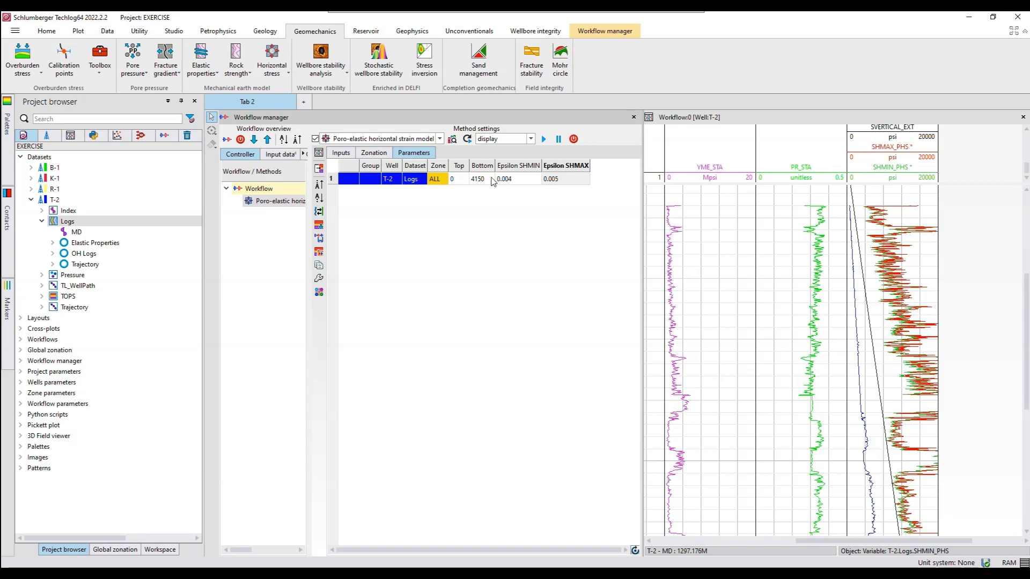
Set Epsilon SHMIN to 0.0001 for zone ALL and rerun the horizontal strain workflow.
double_click(512, 182)
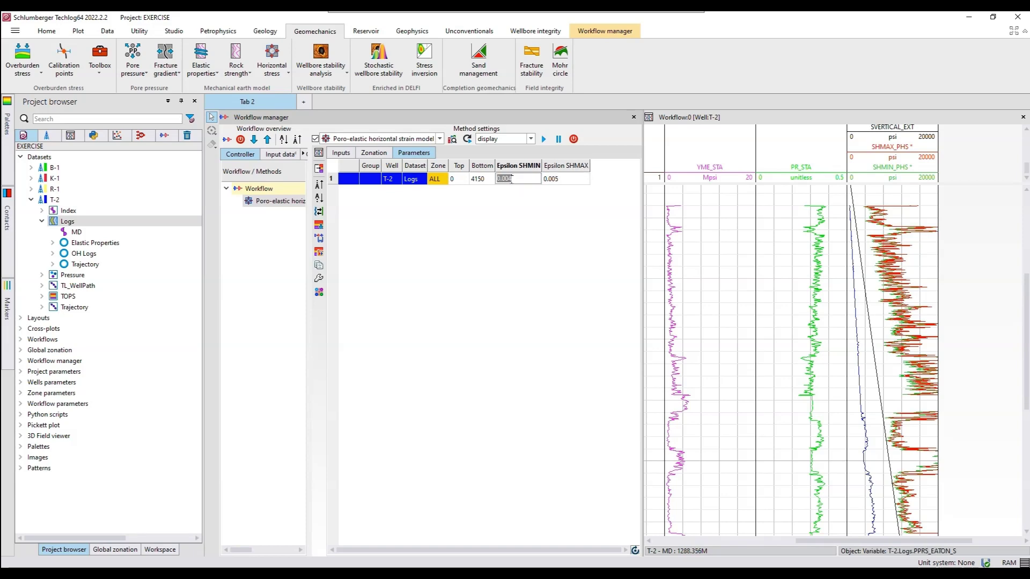
type("0.00")
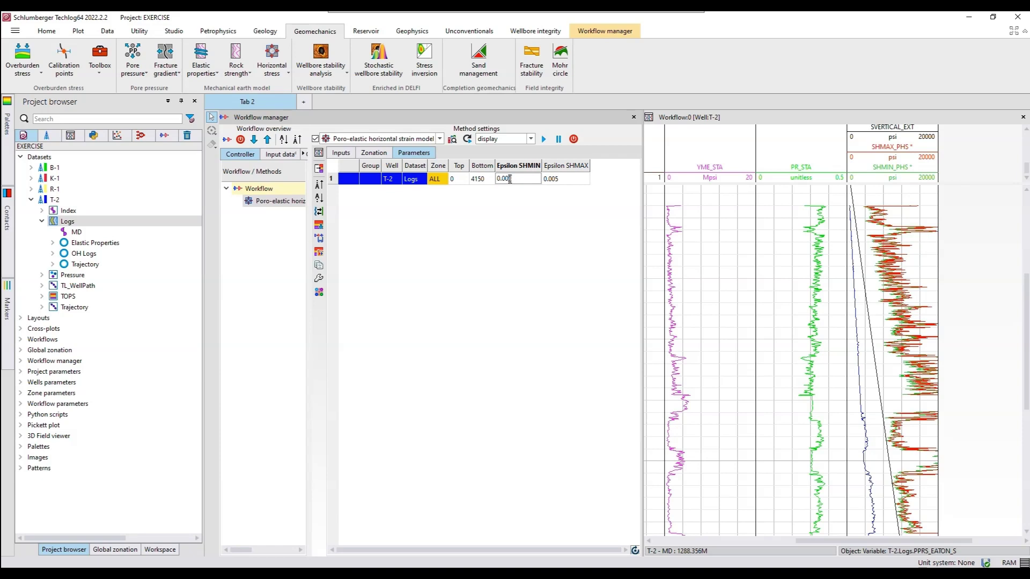
type("01")
left_click(544, 140)
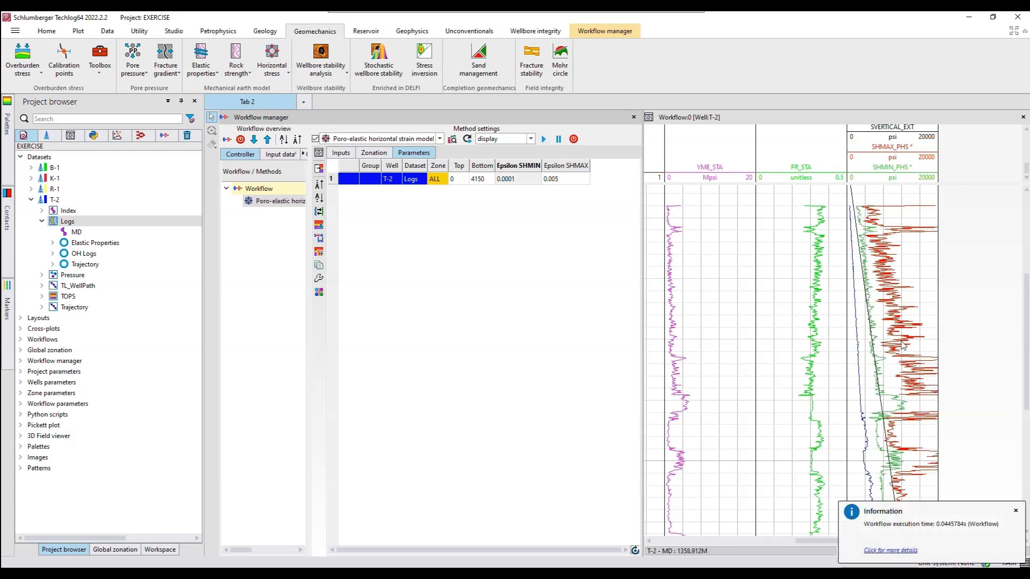
Compare the recomputed SHMIN_PHS and SHMAX_PHS curves with the vertical stress over the logged depth of well T-2.
scroll(902, 345, "down", 3)
scroll(902, 346, "down", 2)
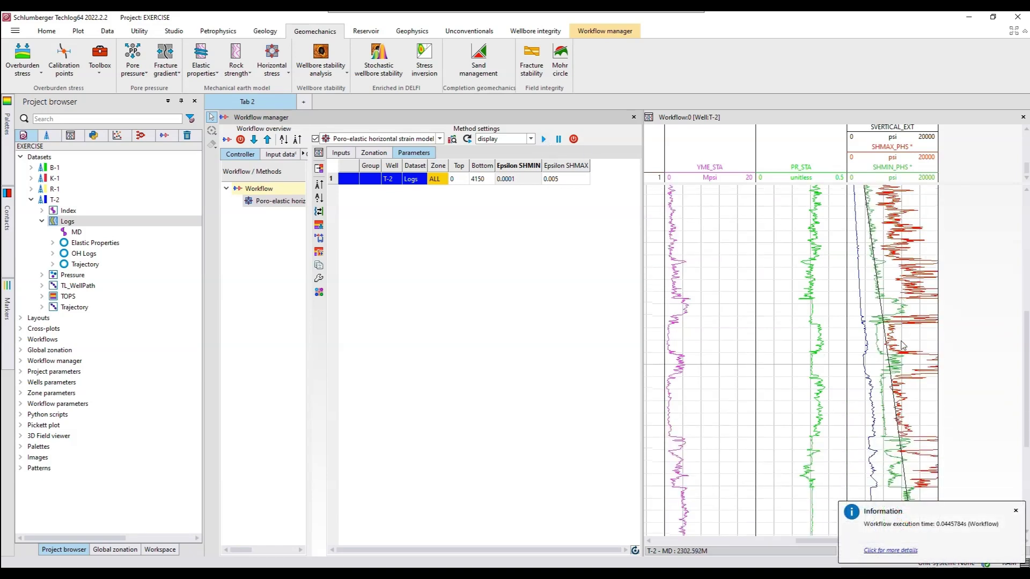
scroll(902, 346, "down", 3)
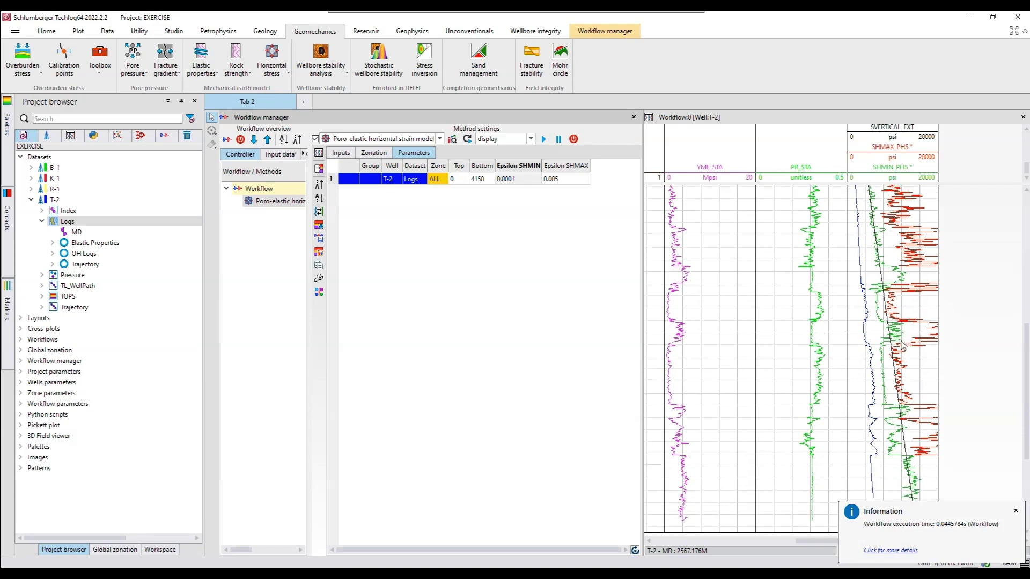
scroll(902, 346, "down", 3)
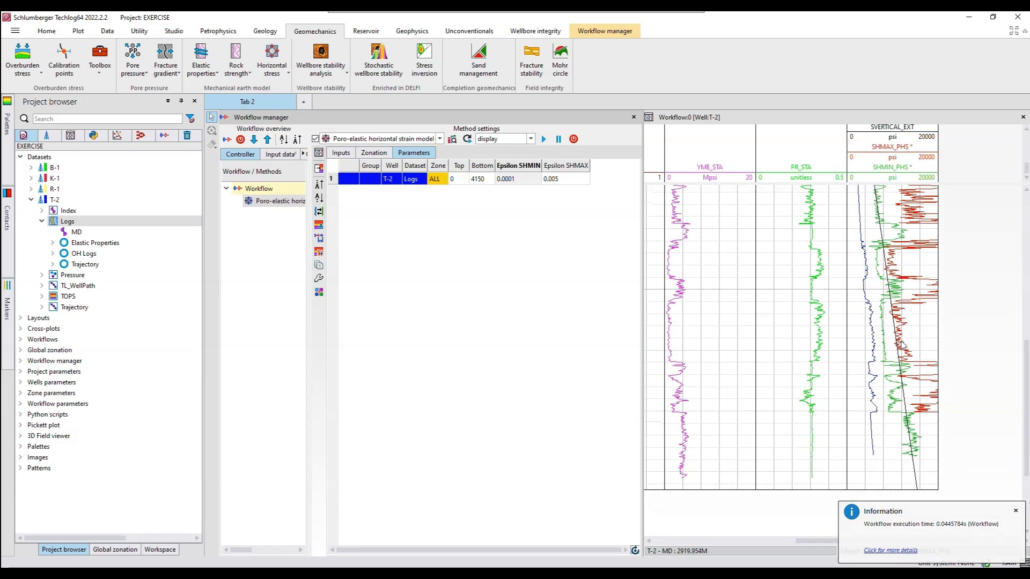
scroll(903, 345, "up", 10)
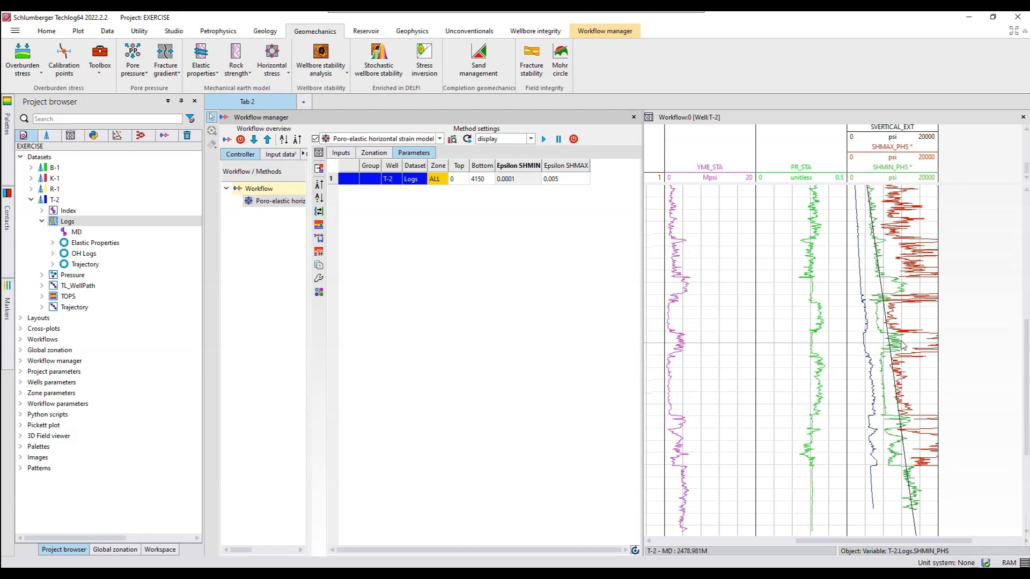
scroll(902, 345, "up", 4)
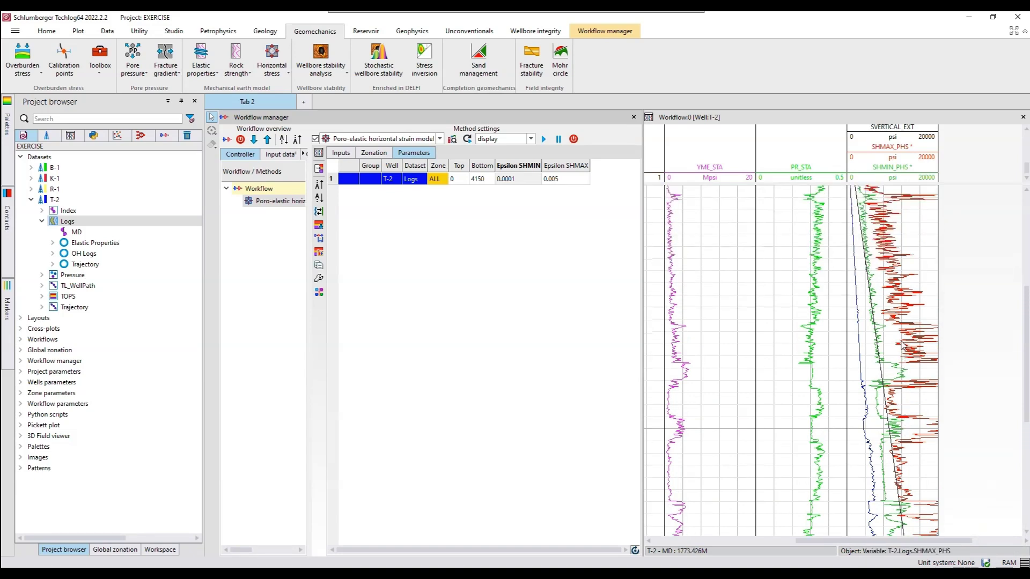
scroll(902, 345, "up", 2)
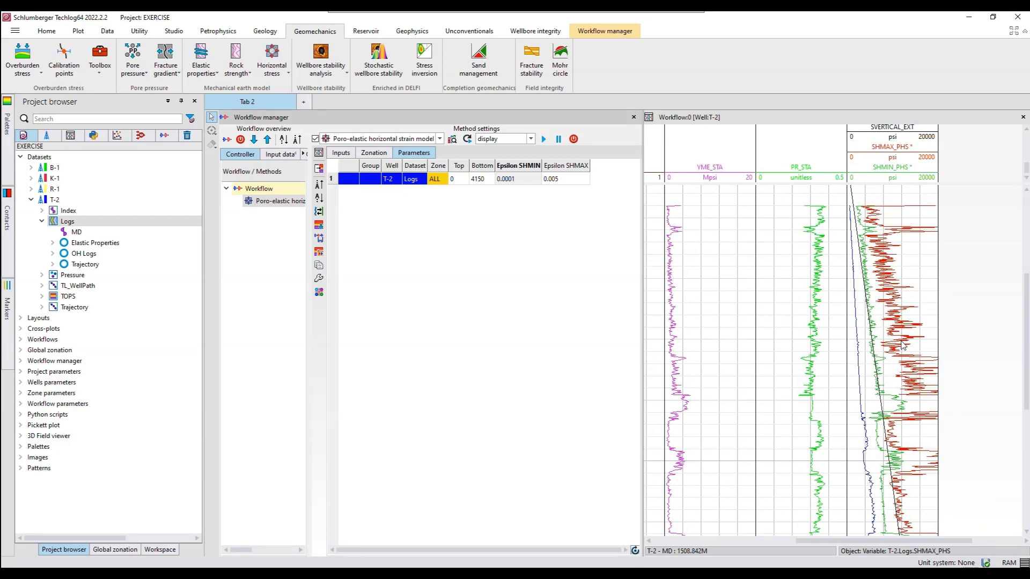
scroll(902, 346, "down", 8)
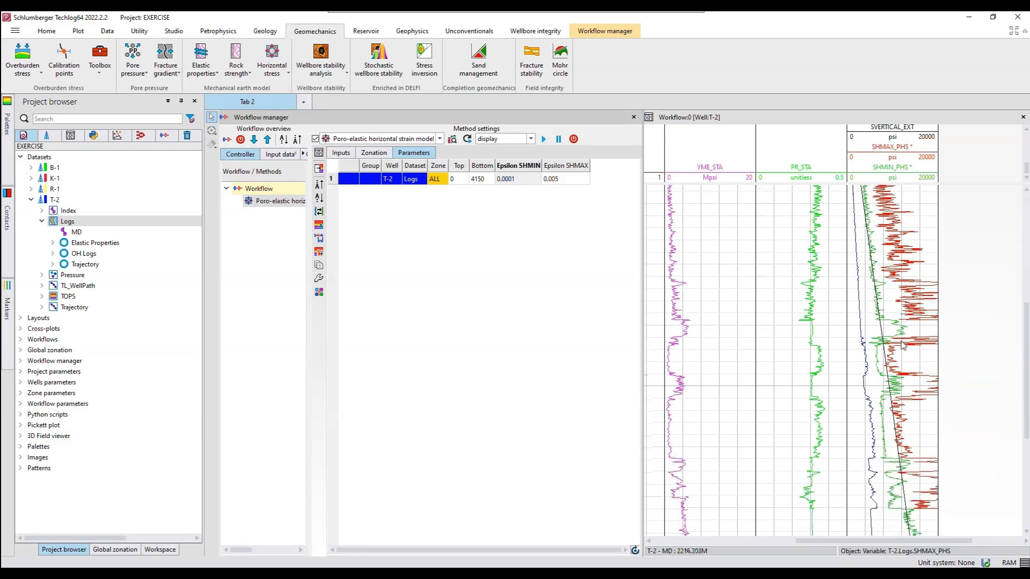
scroll(903, 346, "down", 1)
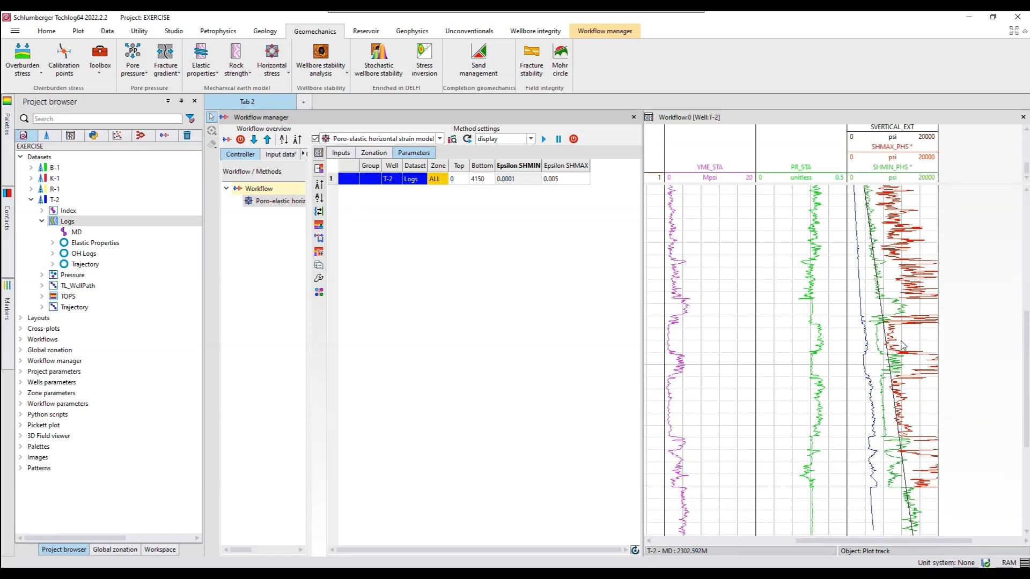
Set Epsilon SHMIN to 0.0004 for zone ALL and rerun the horizontal strain workflow.
double_click(516, 180)
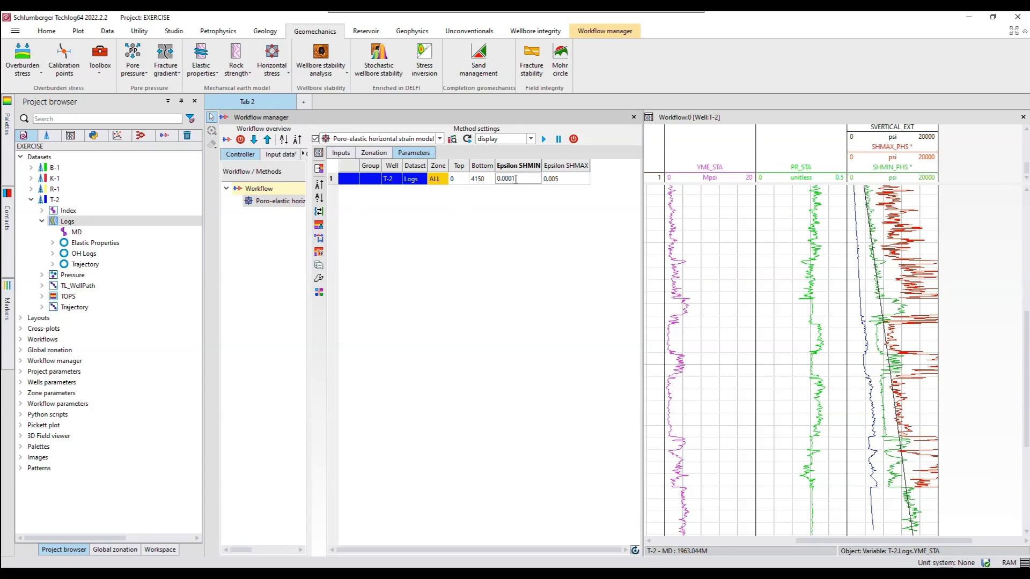
key("BackSpace")
type("4")
left_click(545, 140)
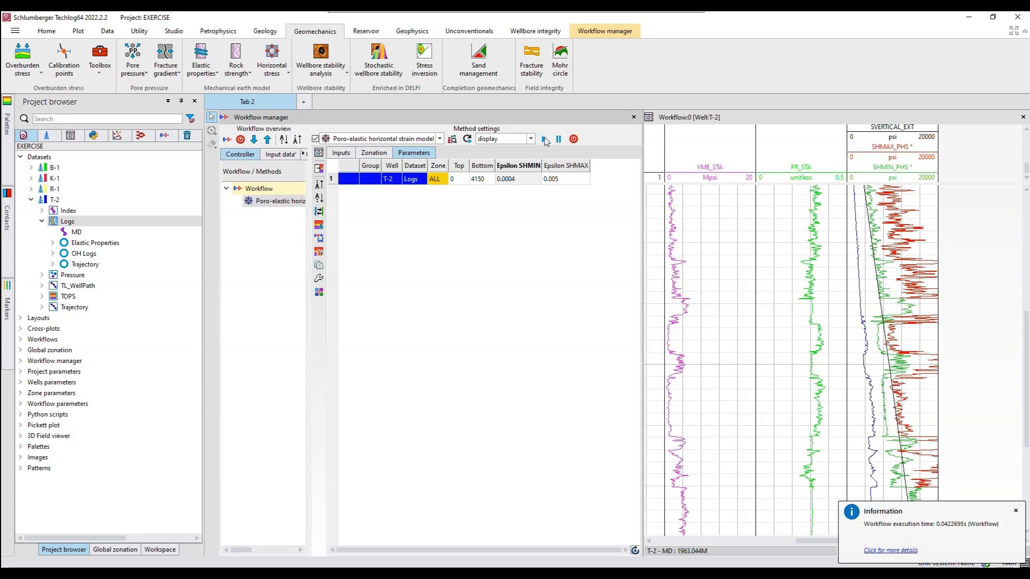
Save the computed minimum horizontal stress curve to well T-2's Logs dataset as SHMIN_PHS.
left_click(878, 175)
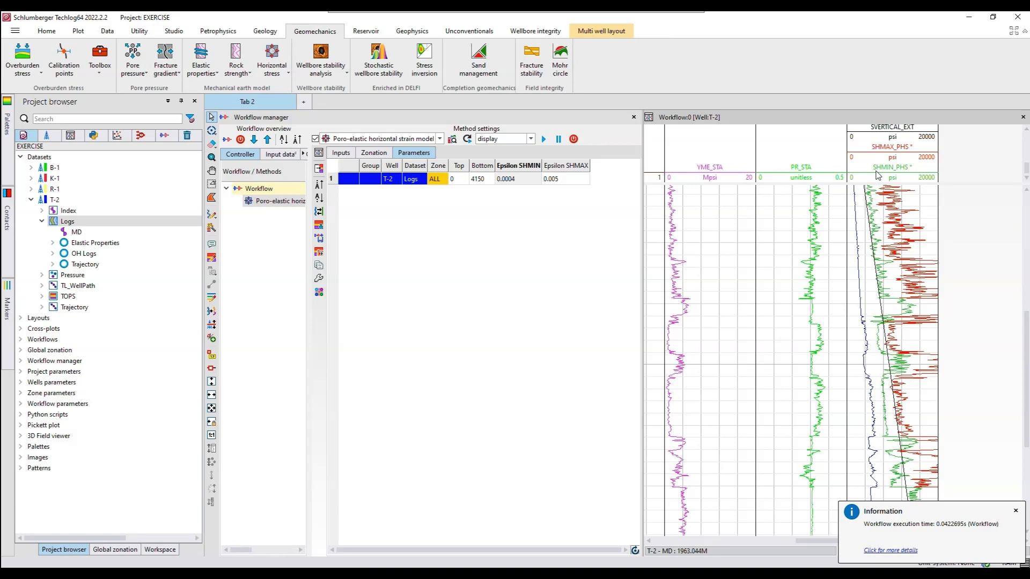
right_click(877, 176)
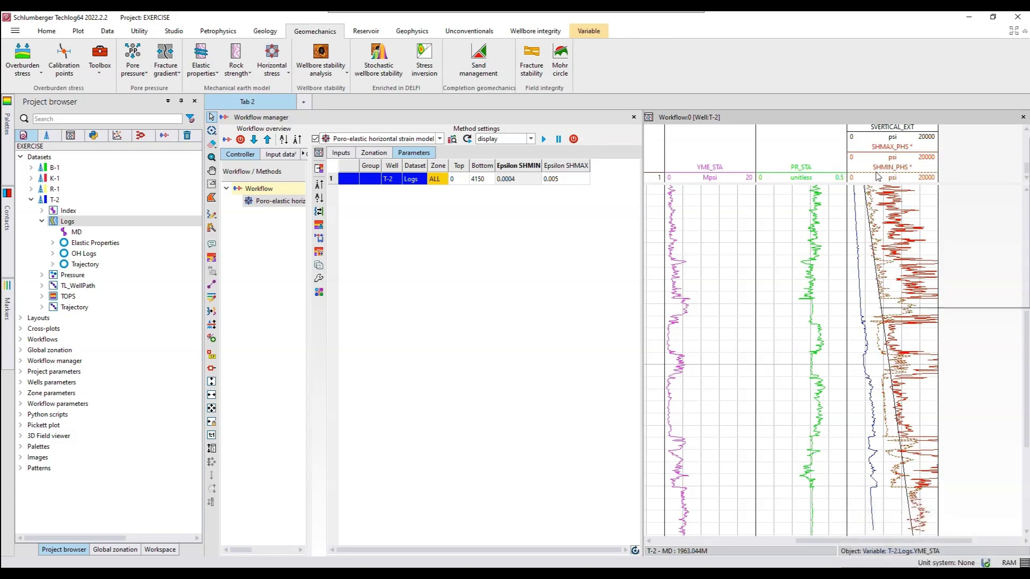
left_click(898, 173)
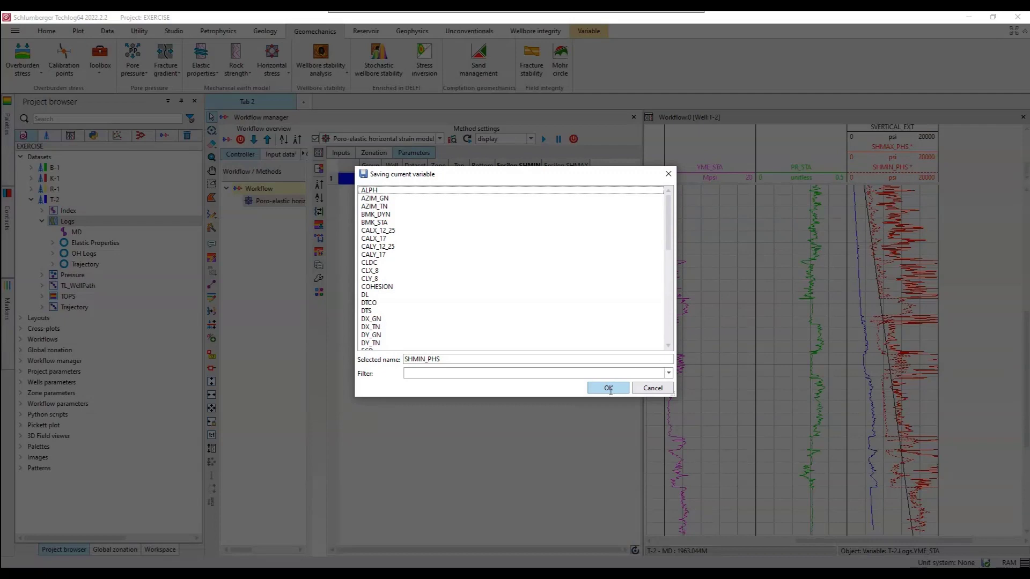
left_click(608, 387)
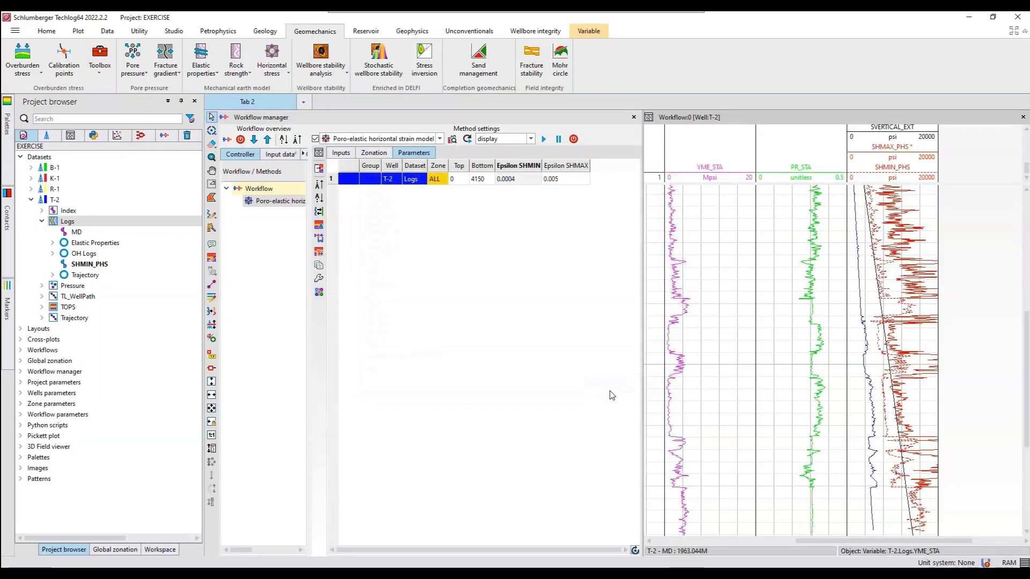
Close the T-2 Workflow layout without saving it and open the Function of min horizontal stress method for maximum horizontal stress.
left_click(1021, 119)
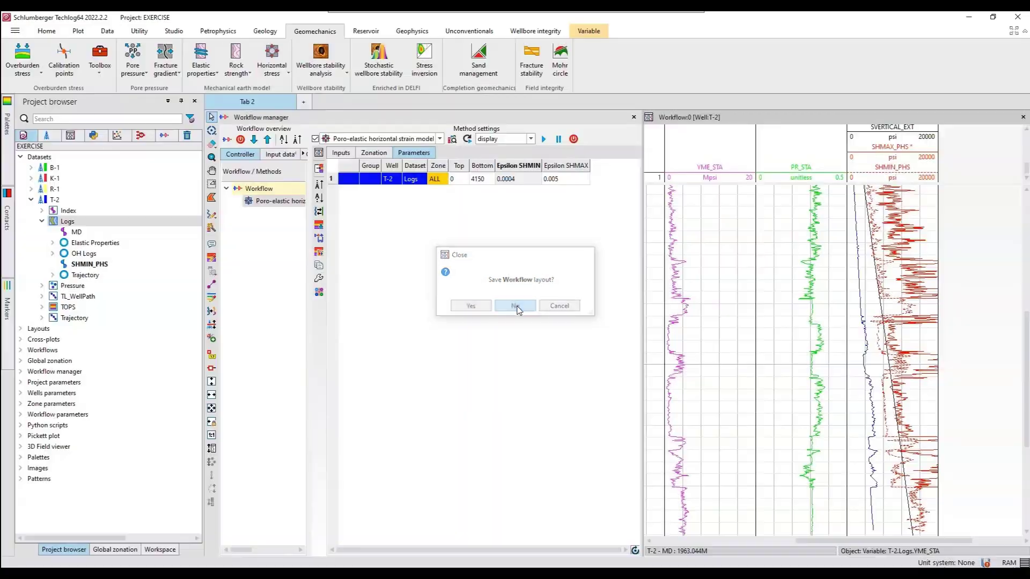
left_click(515, 306)
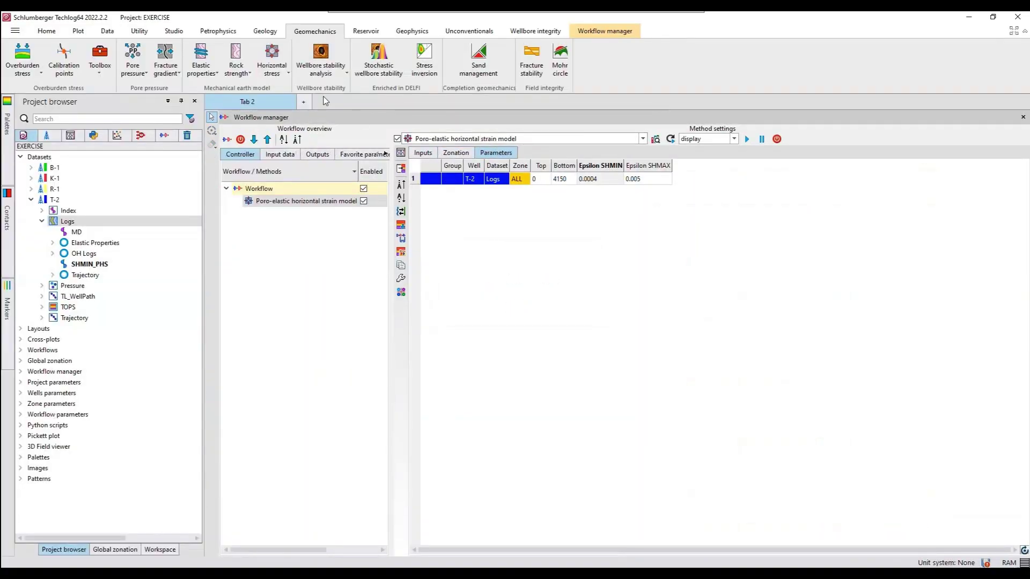
left_click(279, 73)
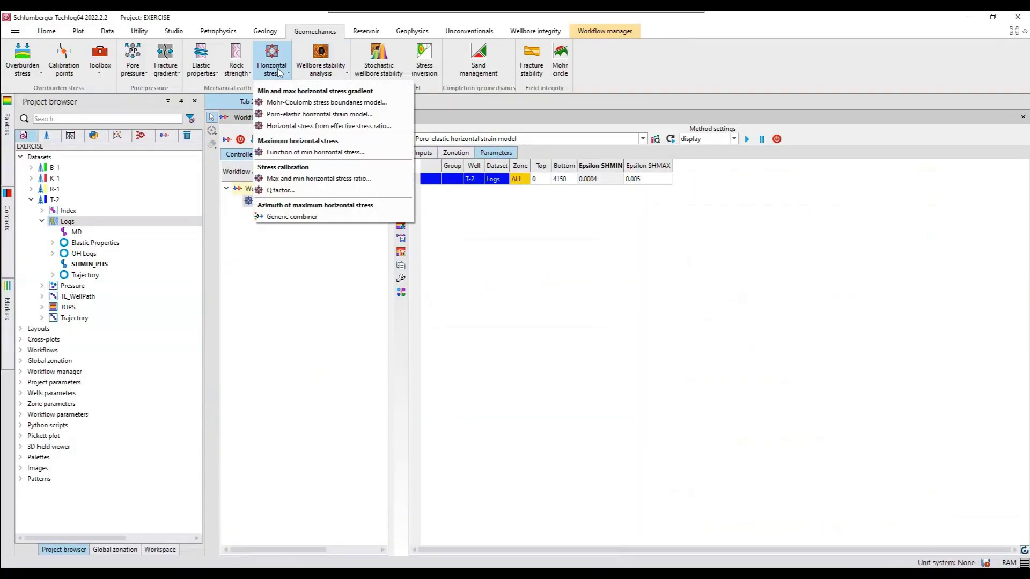
left_click(290, 154)
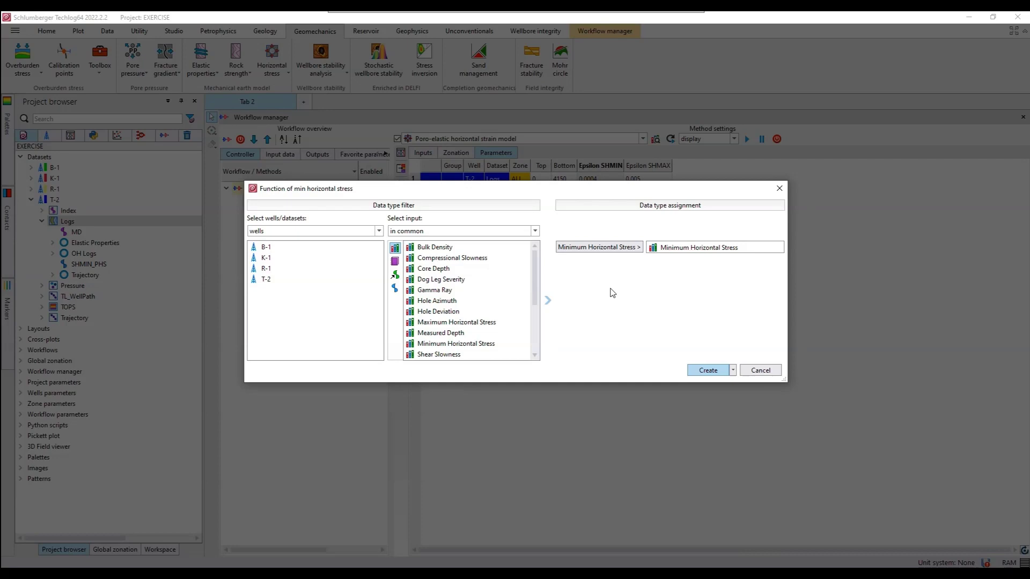
Add the Function of min horizontal stress method to the workflow for well T-2 and open its multiplier parameters.
left_click(707, 370)
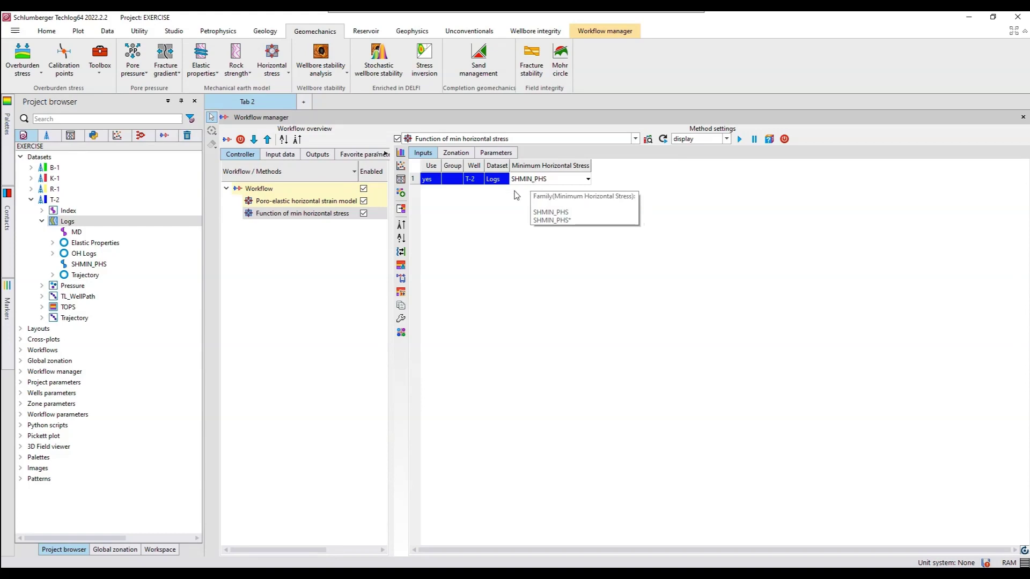
left_click(457, 154)
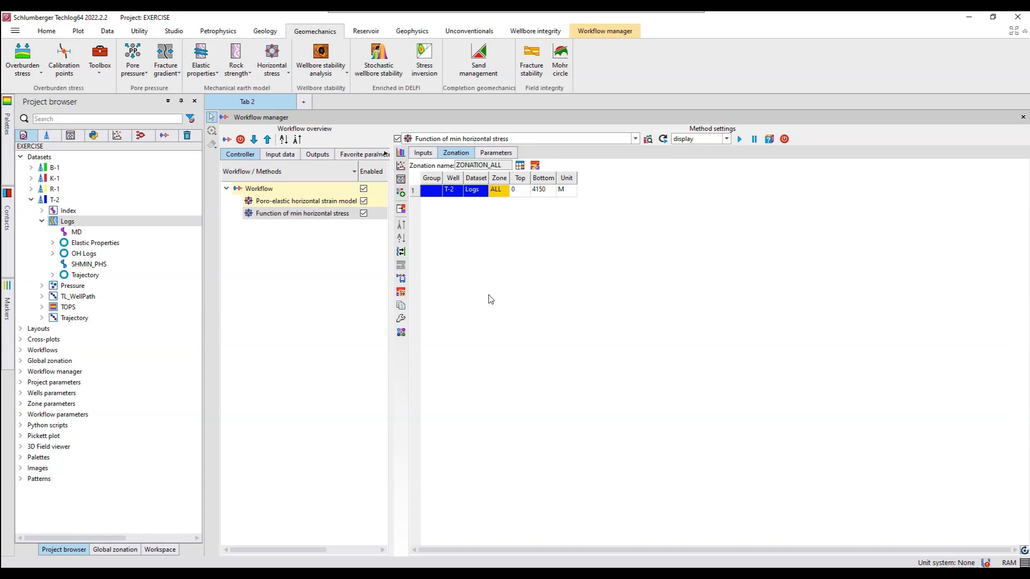
left_click(496, 153)
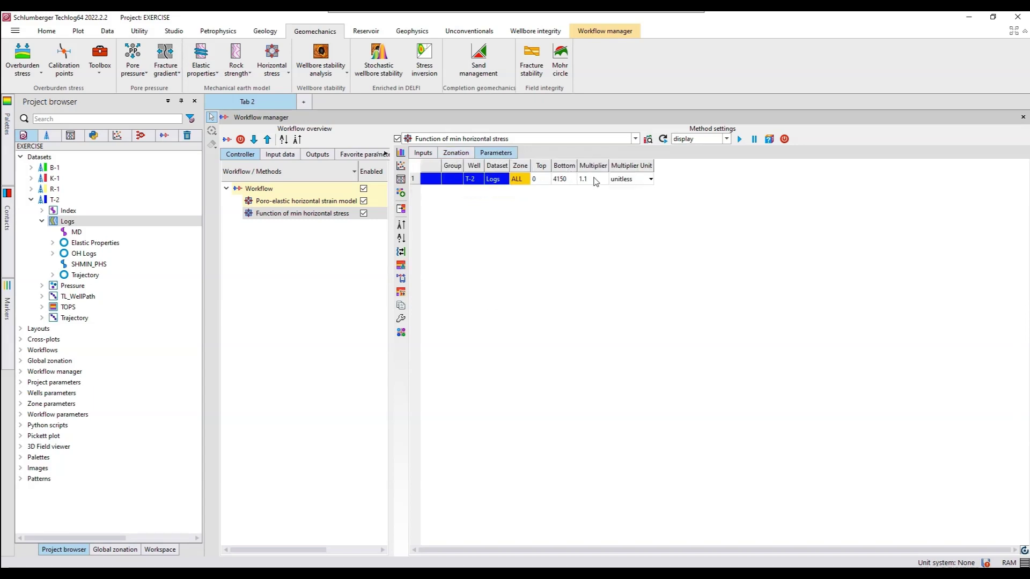
Set the SHMAX/SHMIN multiplier to 1.41 for zone ALL and run the Function of min horizontal stress method.
mouse_move(594, 183)
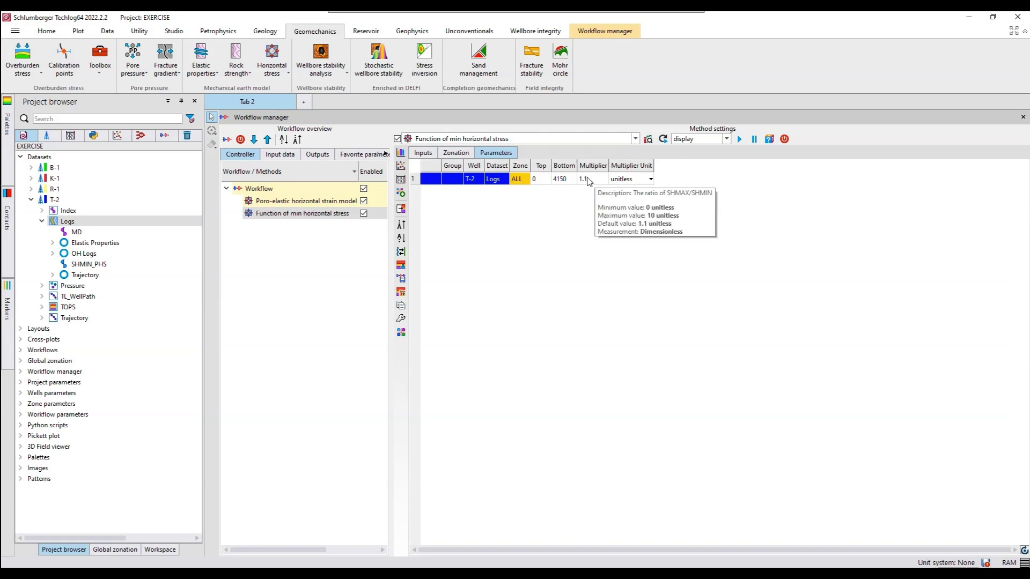
left_click(592, 181)
left_click(592, 182)
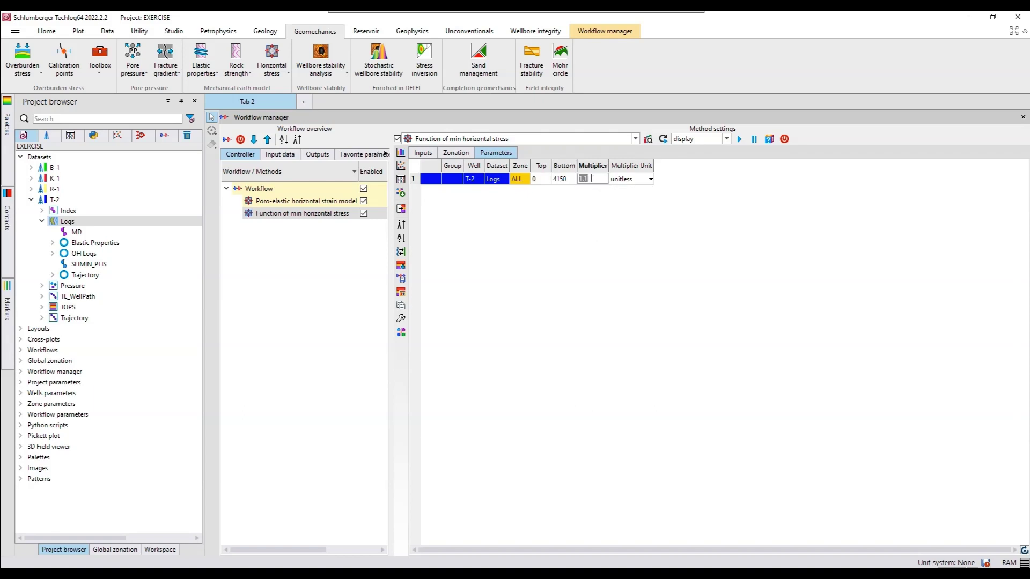
type("1")
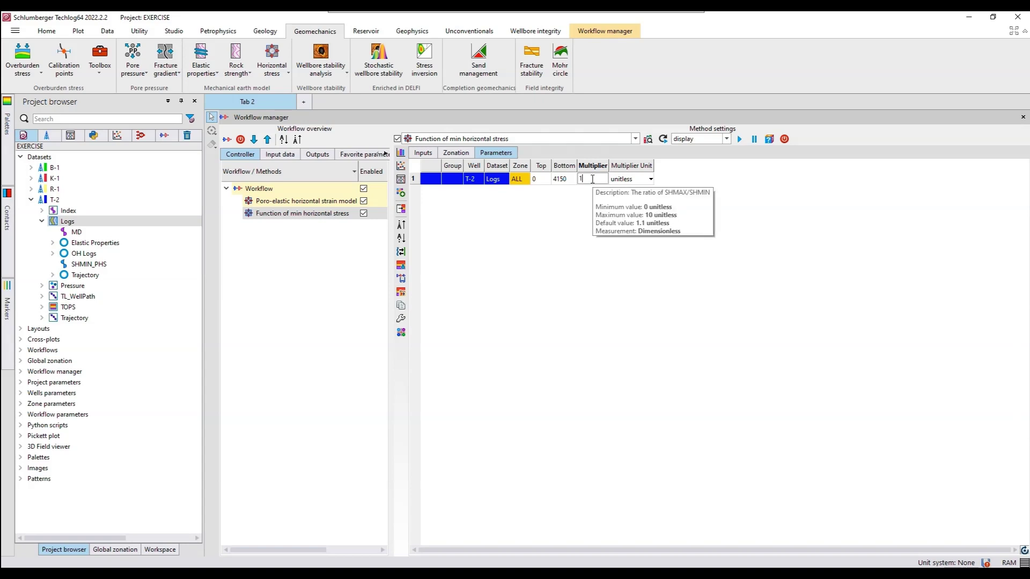
type(".41")
left_click(740, 139)
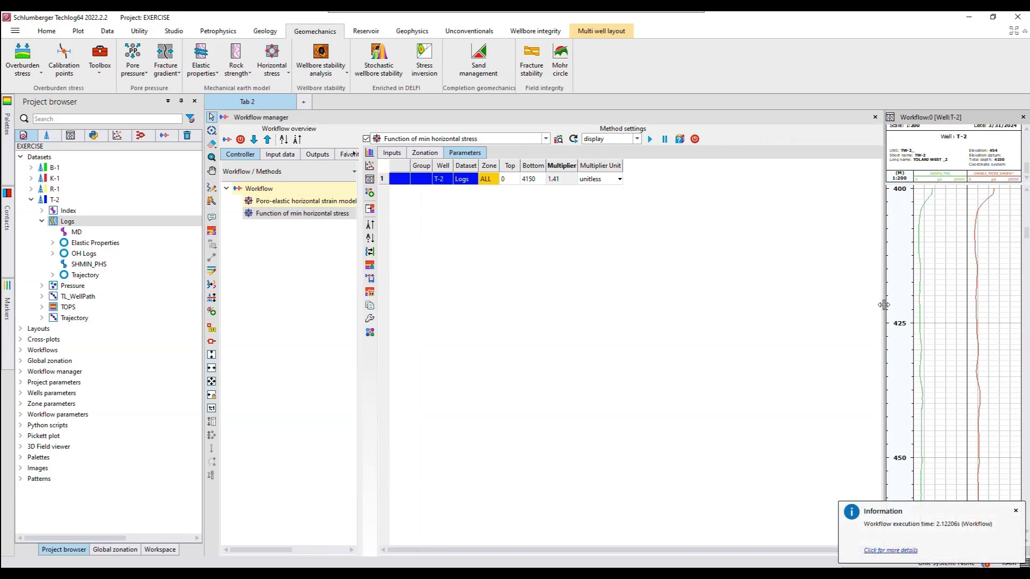
Overlay the SHMAX_FROM_SHMIN curve on the minimum horizontal stress track of well T-2 and add SVERTICAL_EXT from OH Logs to that track.
left_click_drag(883, 304, 590, 304)
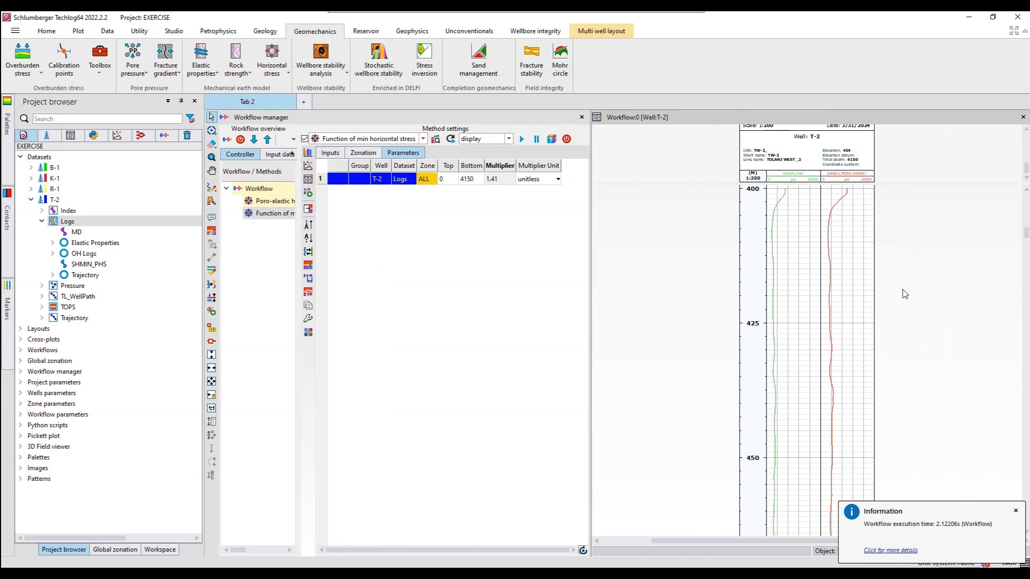
scroll(905, 294, "down", 4)
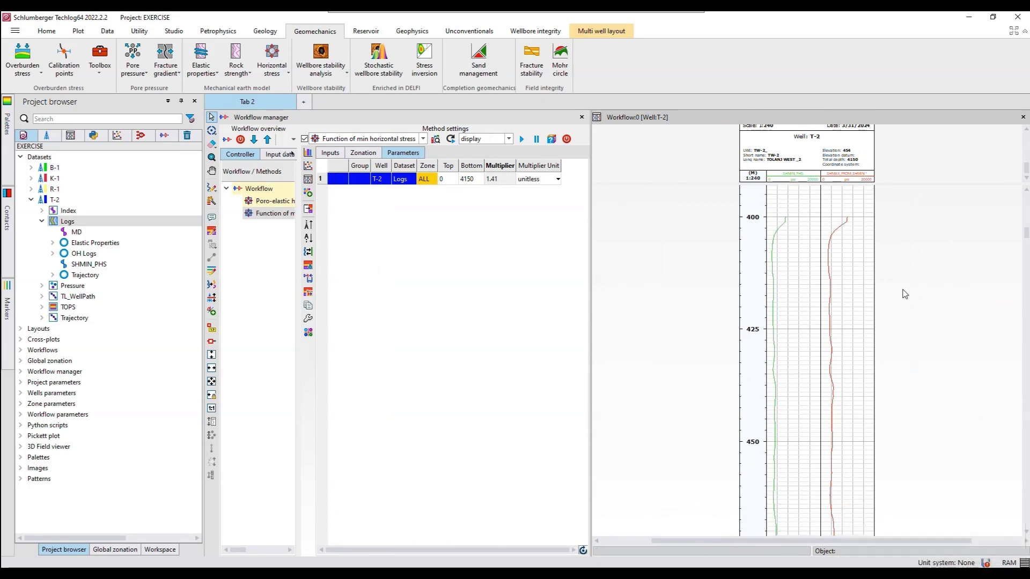
scroll(905, 294, "down", 2)
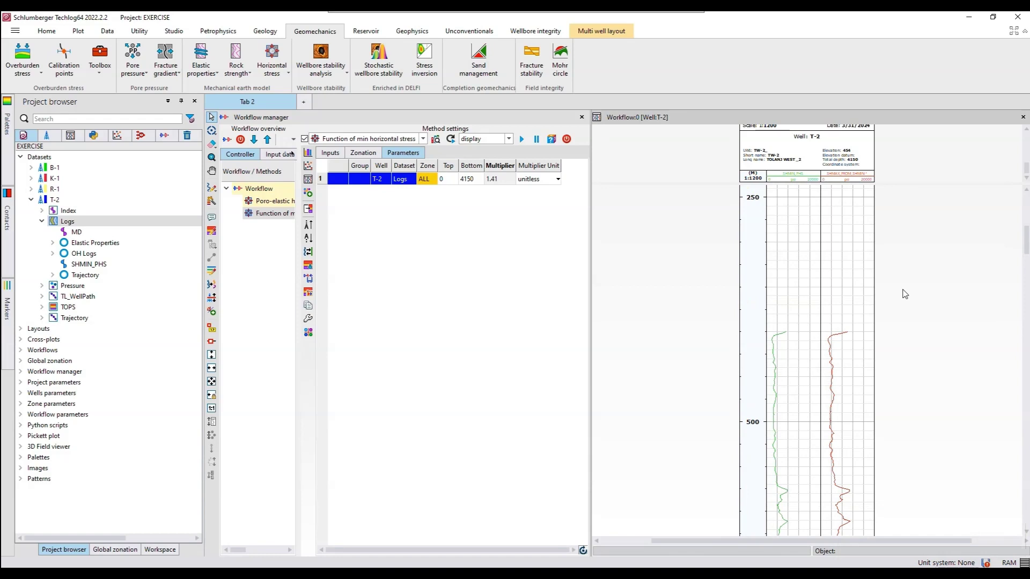
scroll(905, 294, "down", 5)
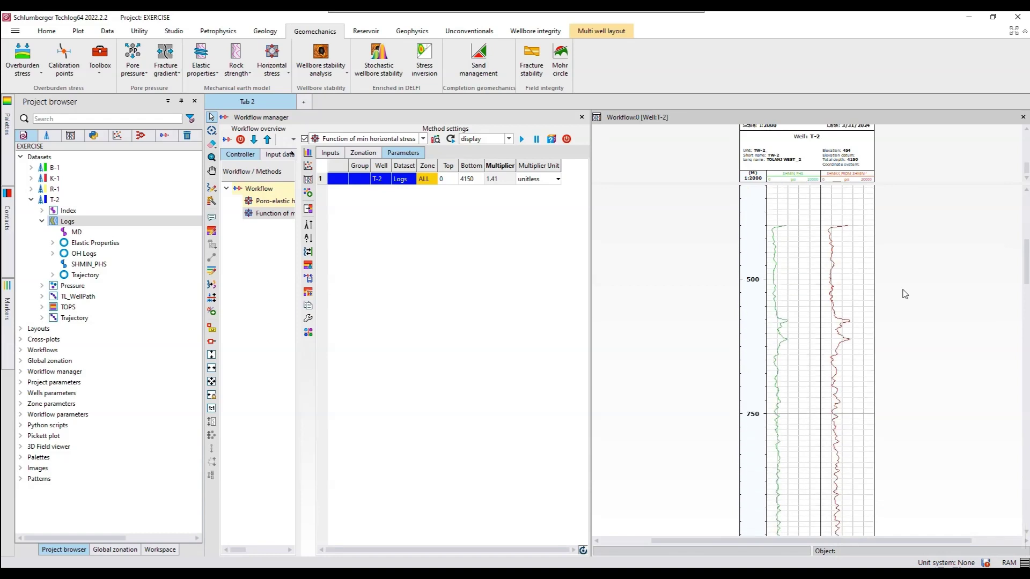
scroll(905, 294, "down", 3)
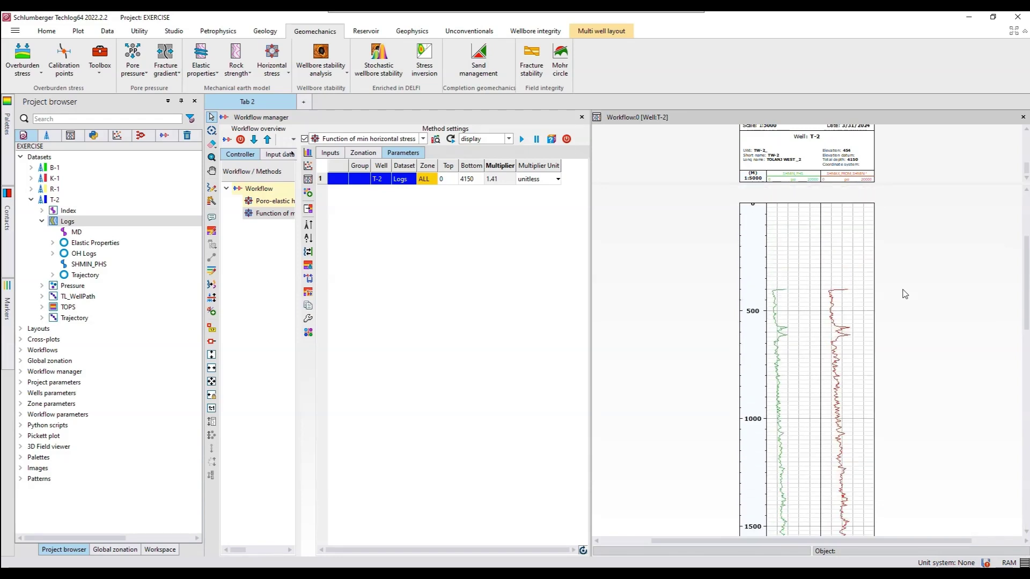
scroll(905, 294, "down", 3)
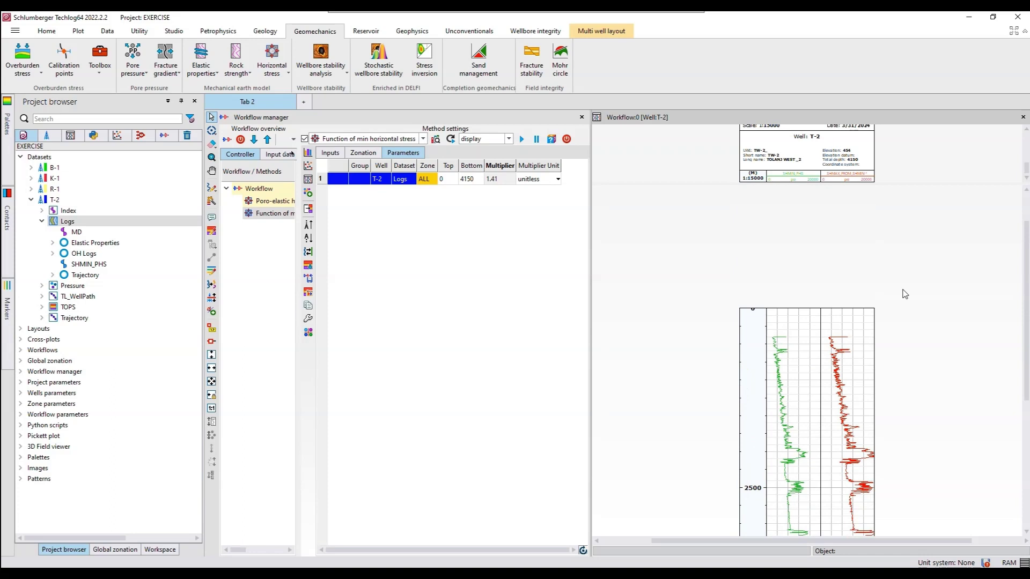
scroll(905, 294, "down", 4)
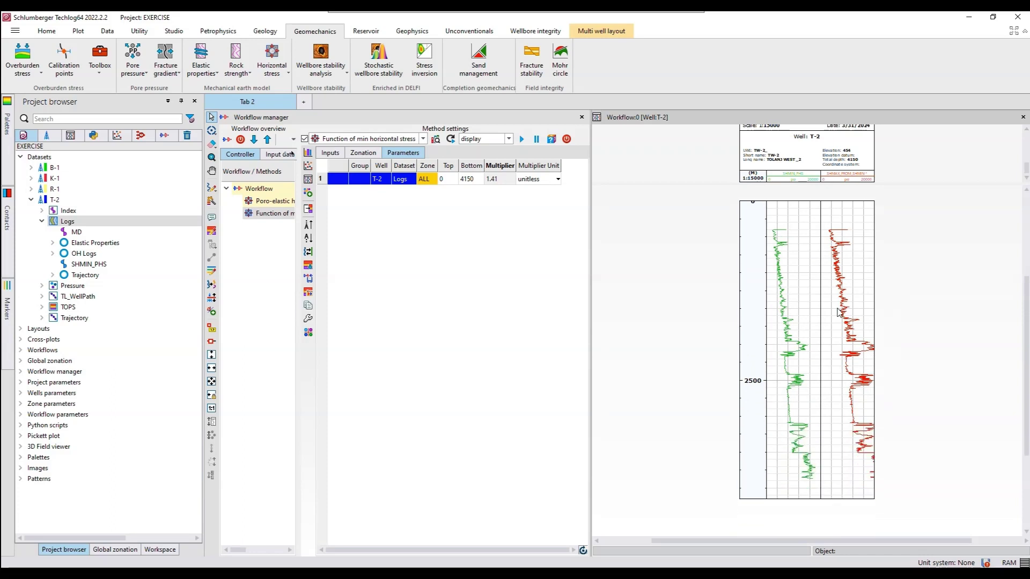
left_click(845, 313)
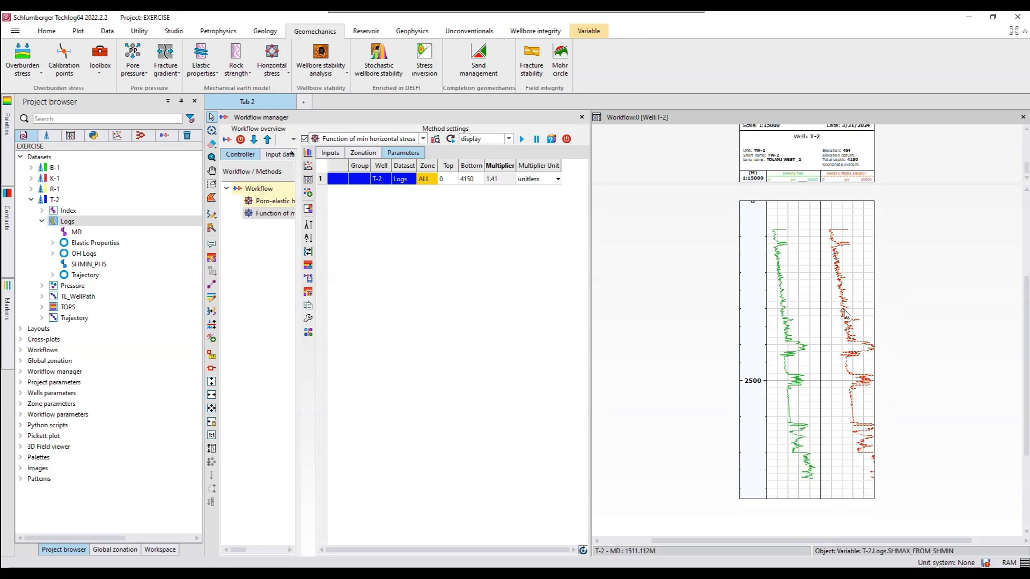
key("Left")
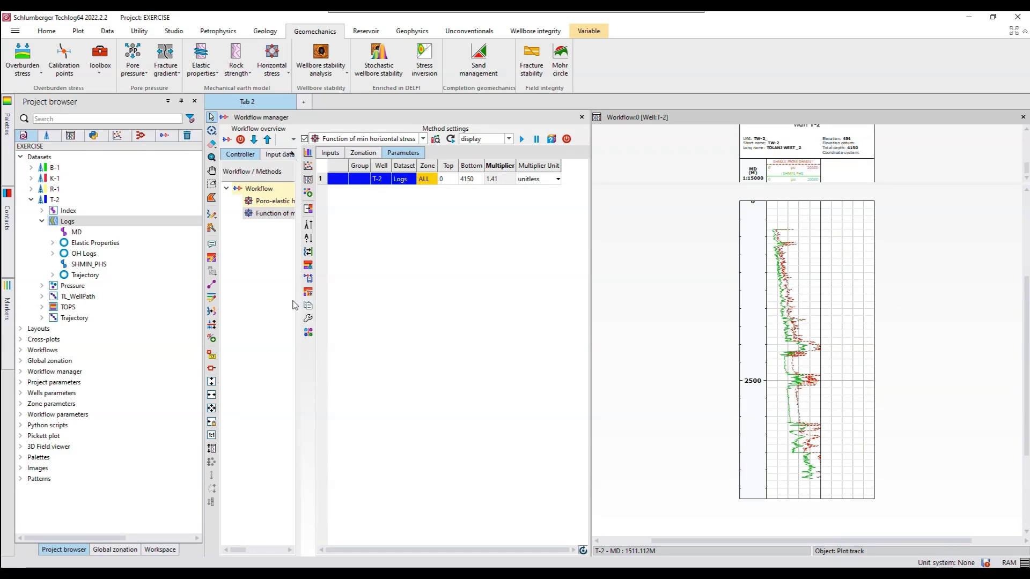
left_click(53, 254)
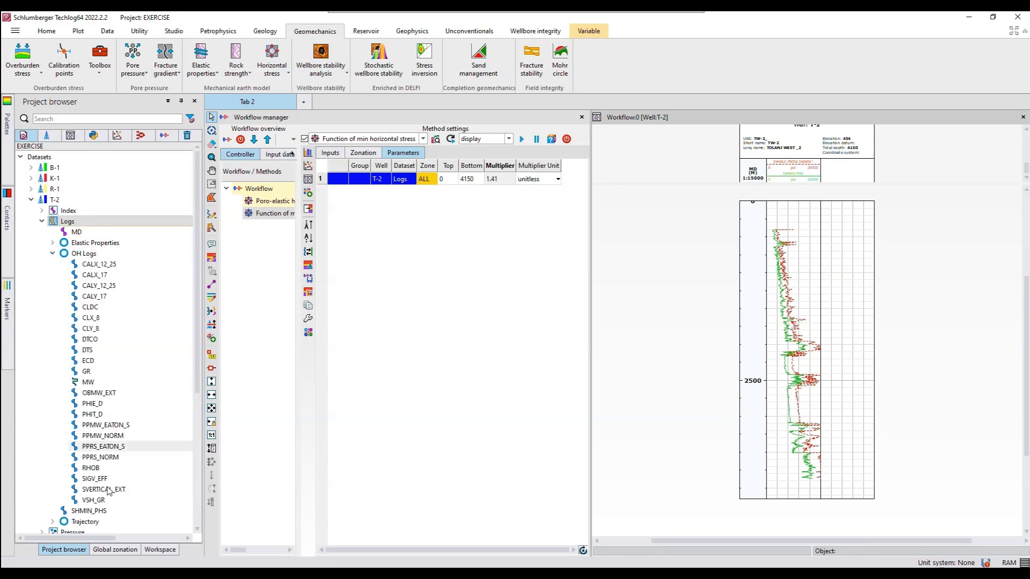
left_click_drag(101, 489, 792, 389)
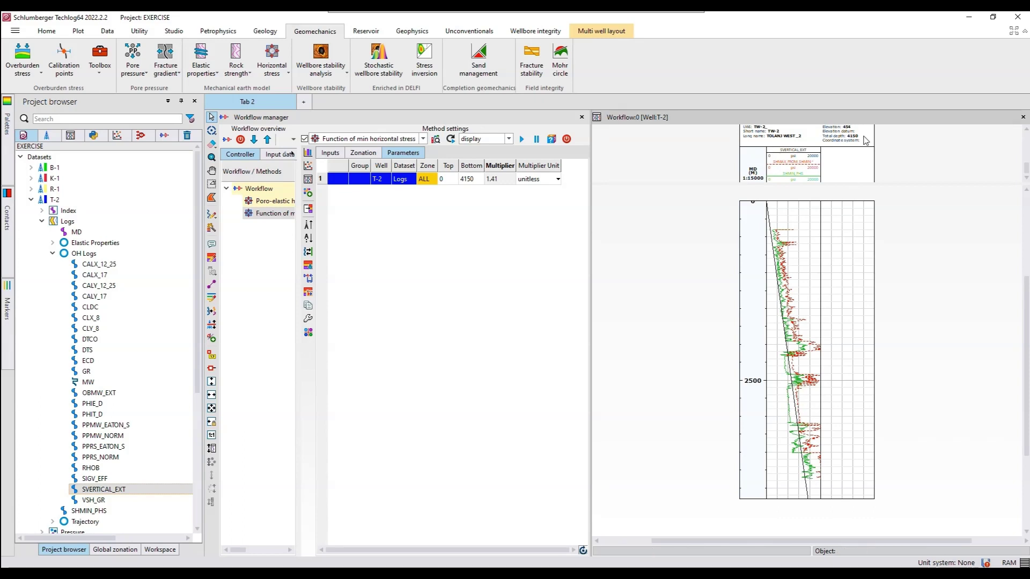
Save the computed maximum horizontal stress curve to well T-2's Logs dataset as SHMAX_FROM_SHMIN.
right_click(790, 168)
left_click(811, 164)
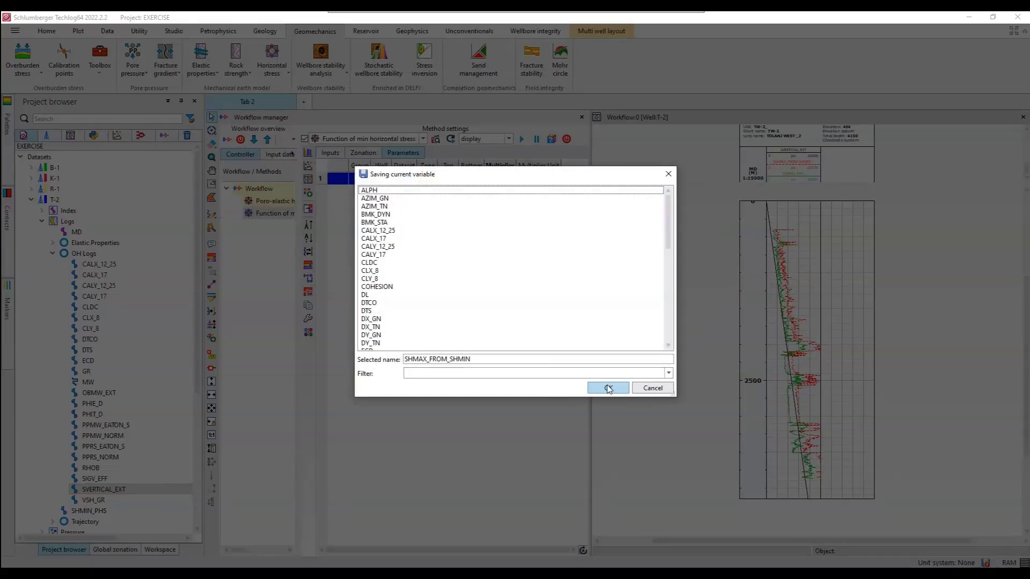
left_click(608, 388)
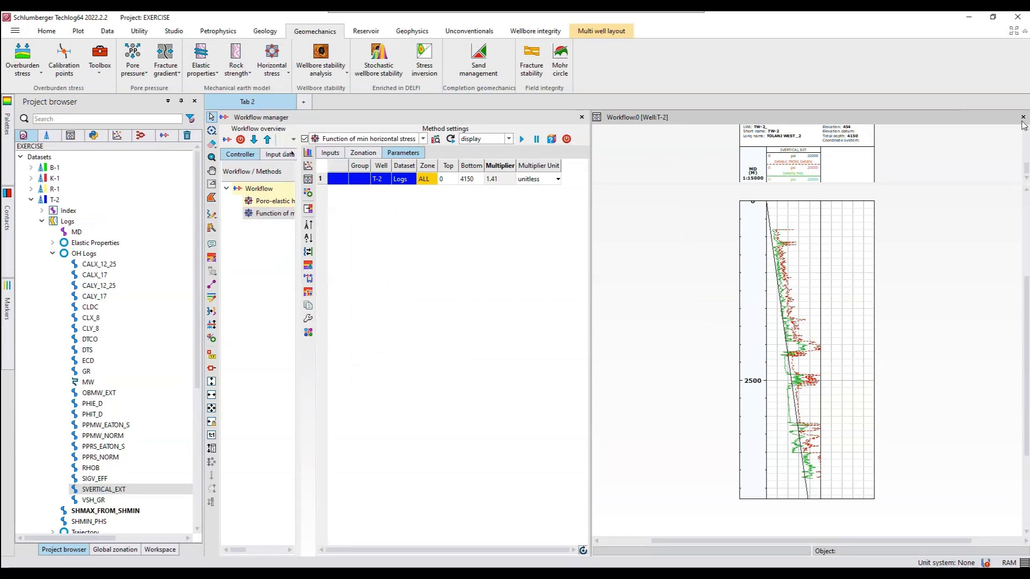
left_click(289, 75)
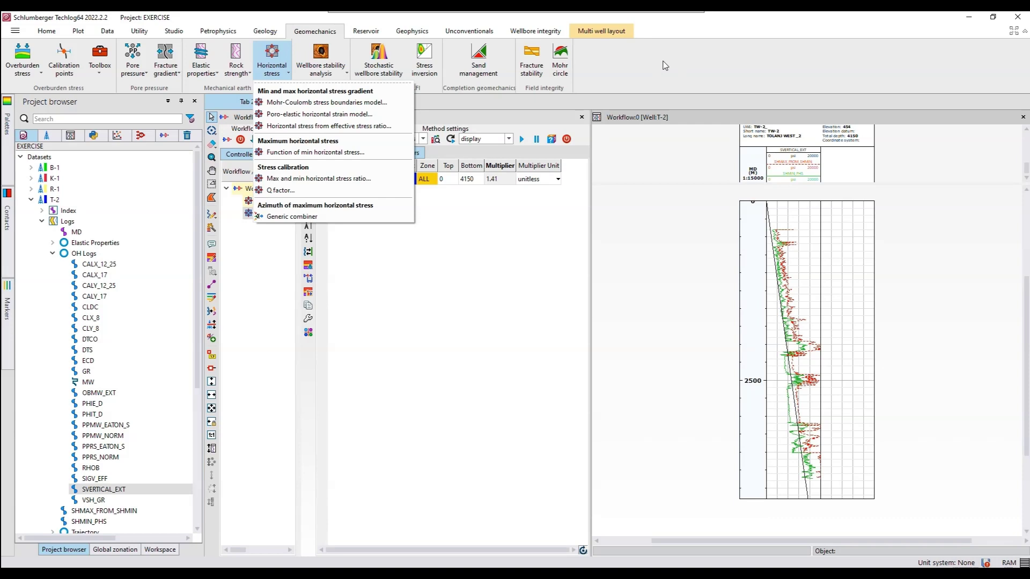
left_click(292, 152)
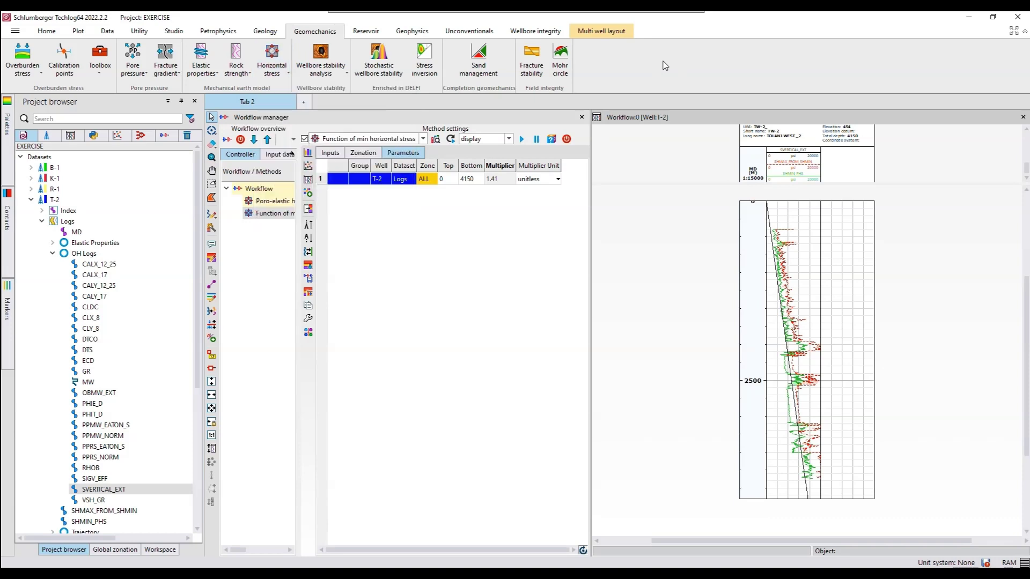